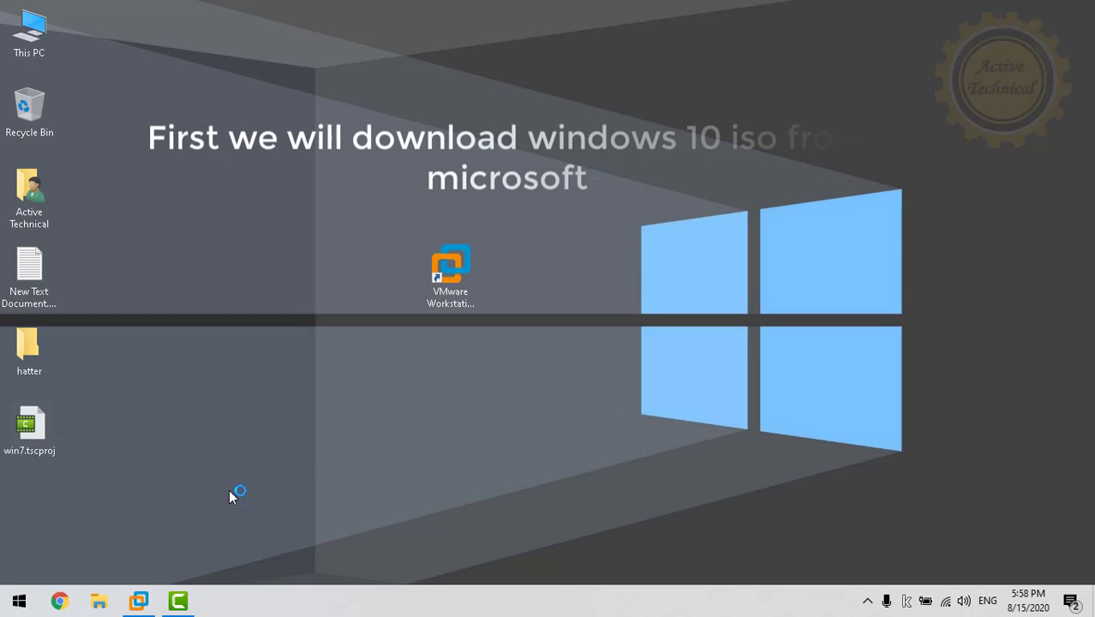
Open Chrome, search Google for "windows 10" and open Microsoft's Windows 10 disc image download page
click(59, 602)
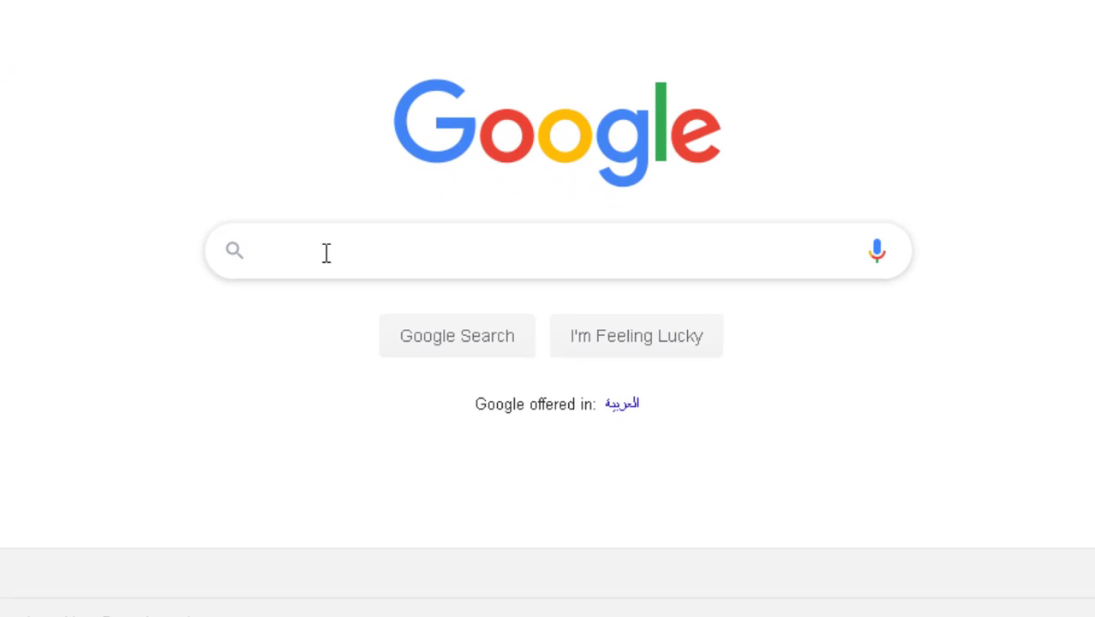
text(window)
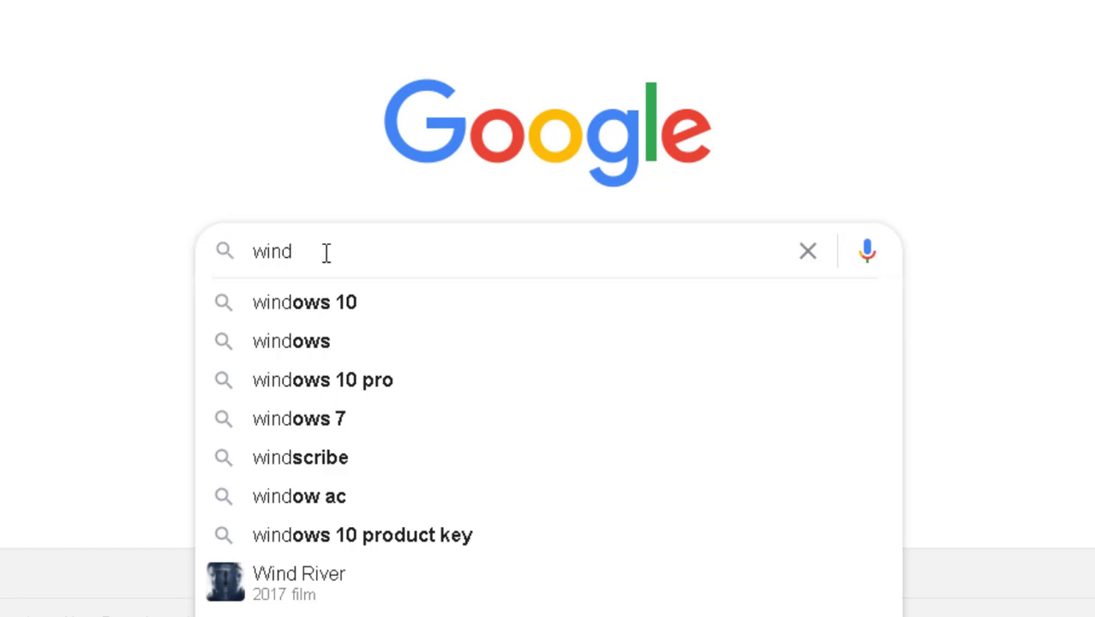
text(s 10)
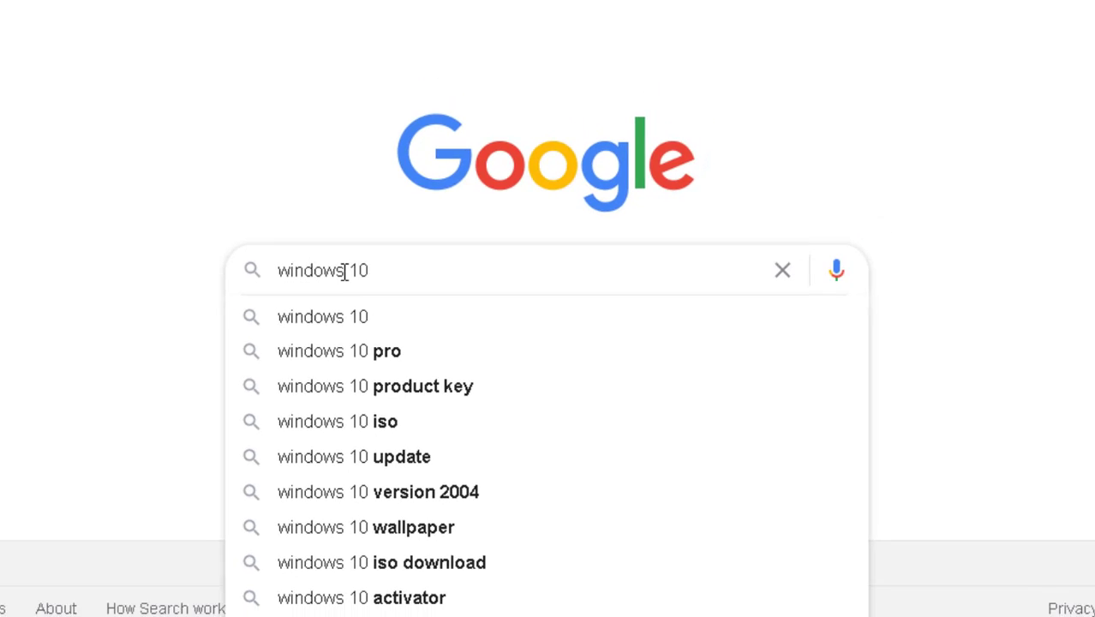
key(Return)
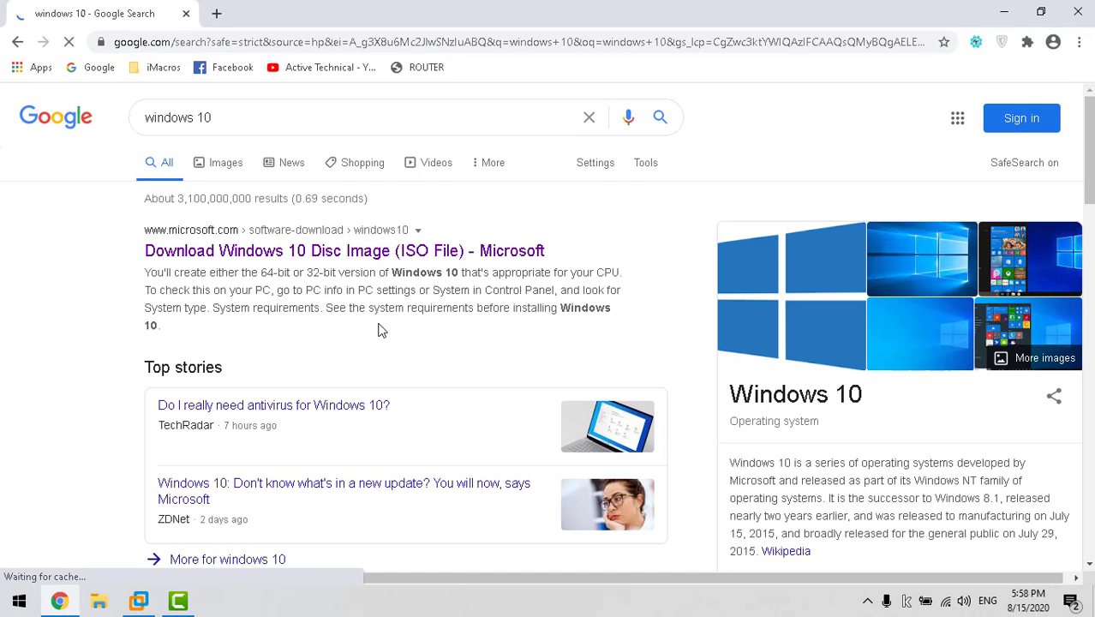
click(325, 259)
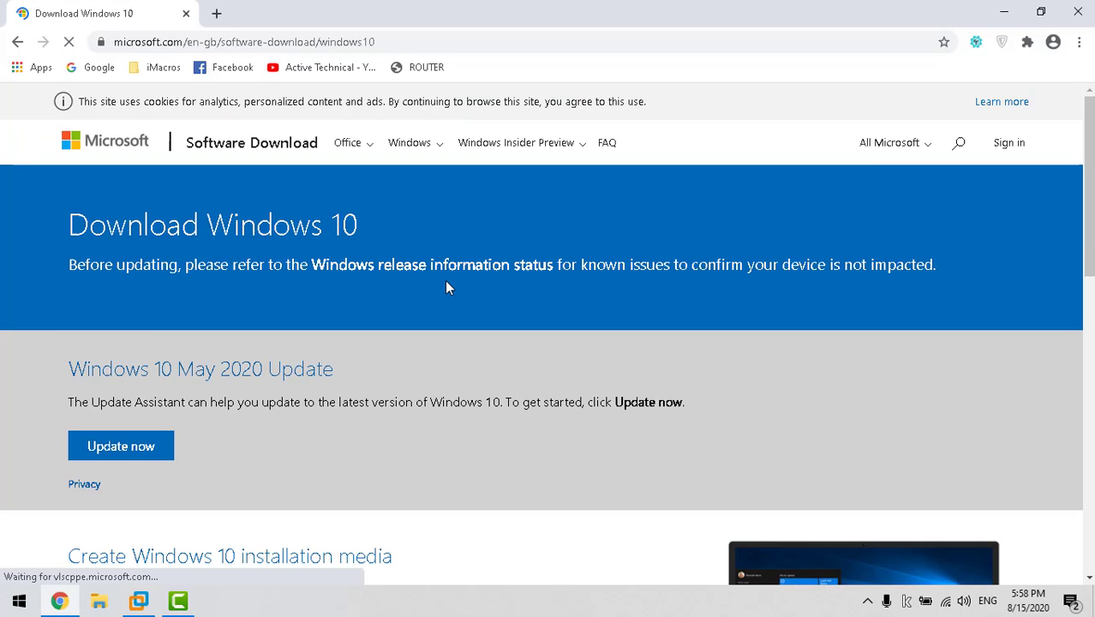
Download the Windows 10 media creation tool, run it, and minimize the browser
scroll(390, 376, down, 4)
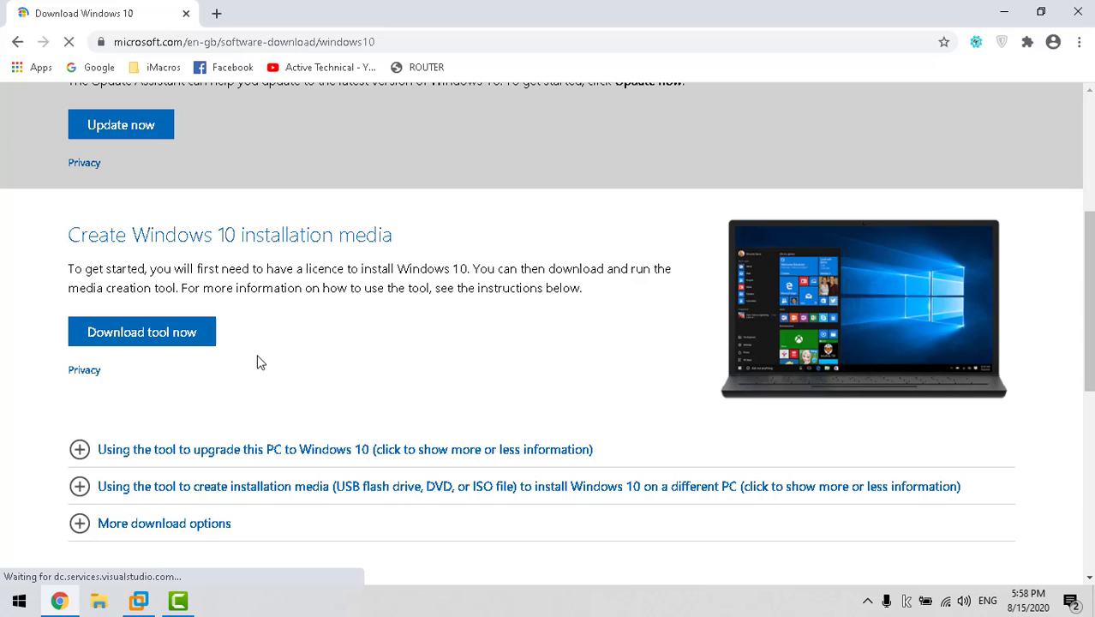
click(141, 336)
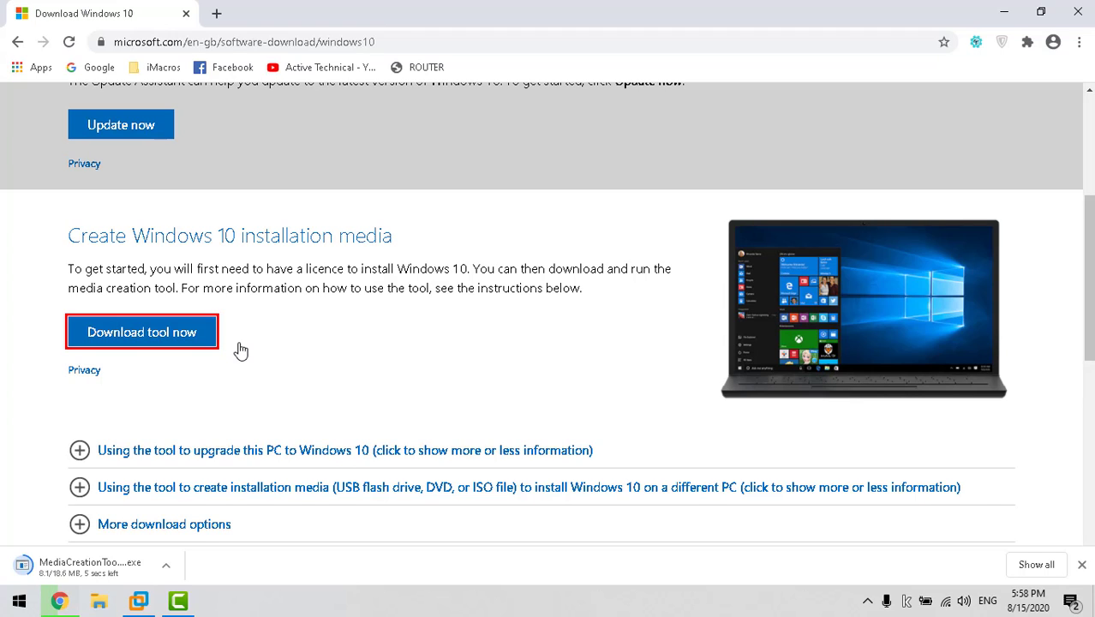
click(94, 571)
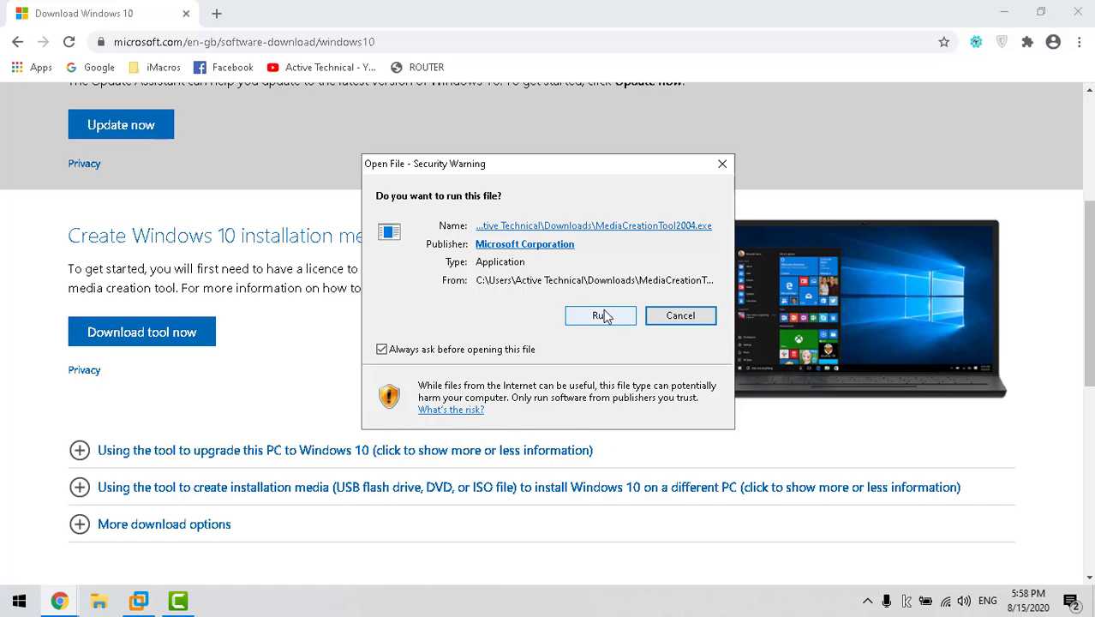
click(602, 319)
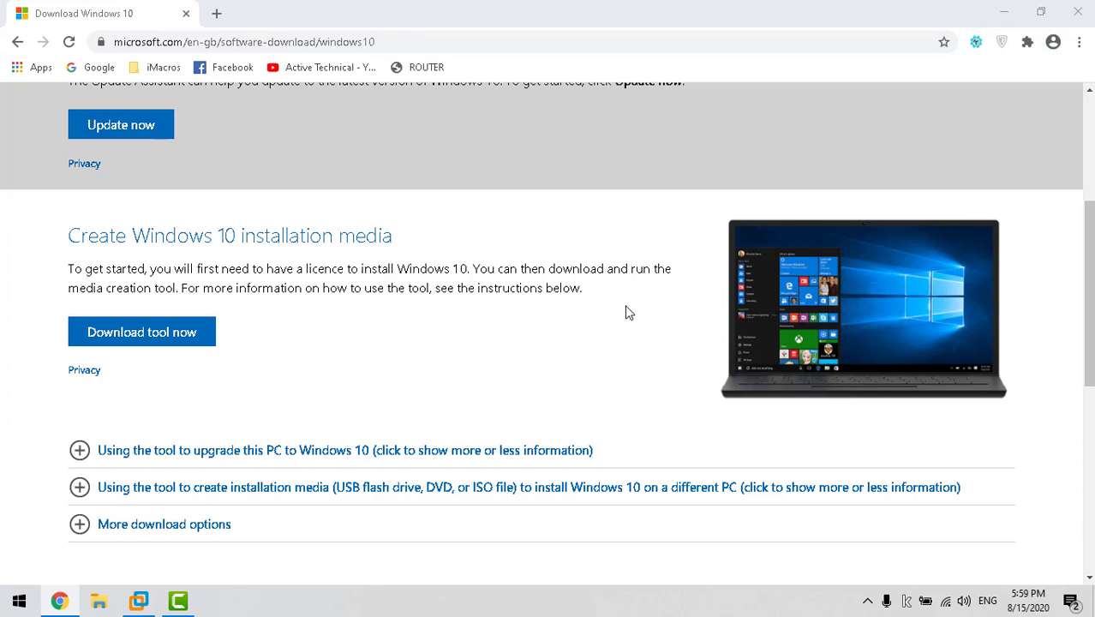
click(1002, 13)
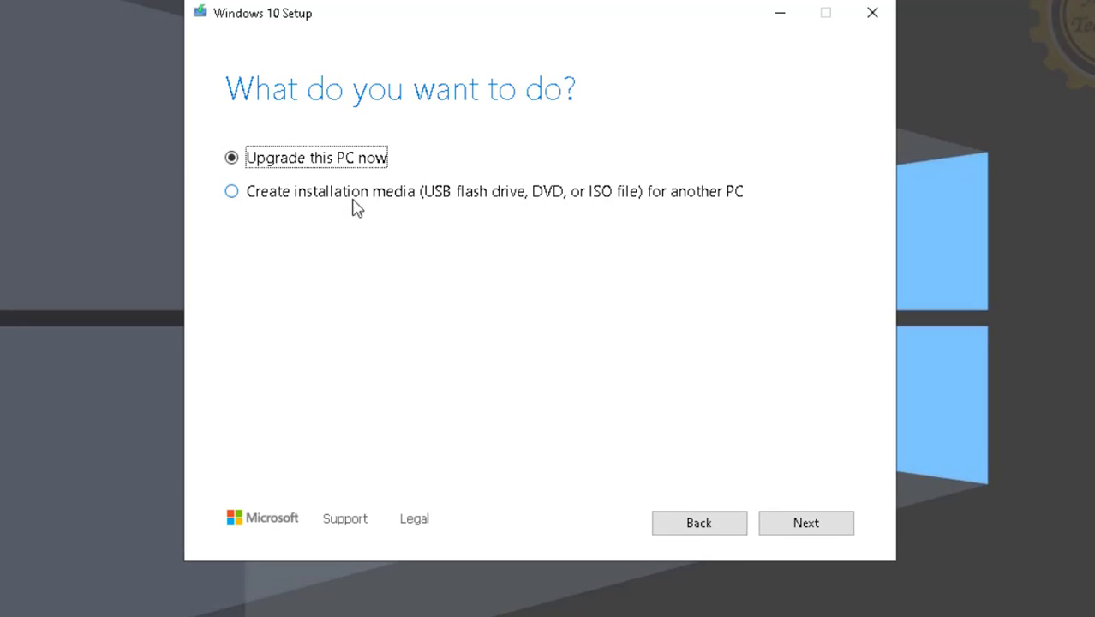
Choose to create installation media (USB flash drive, DVD, or ISO file) for another PC and continue
click(345, 204)
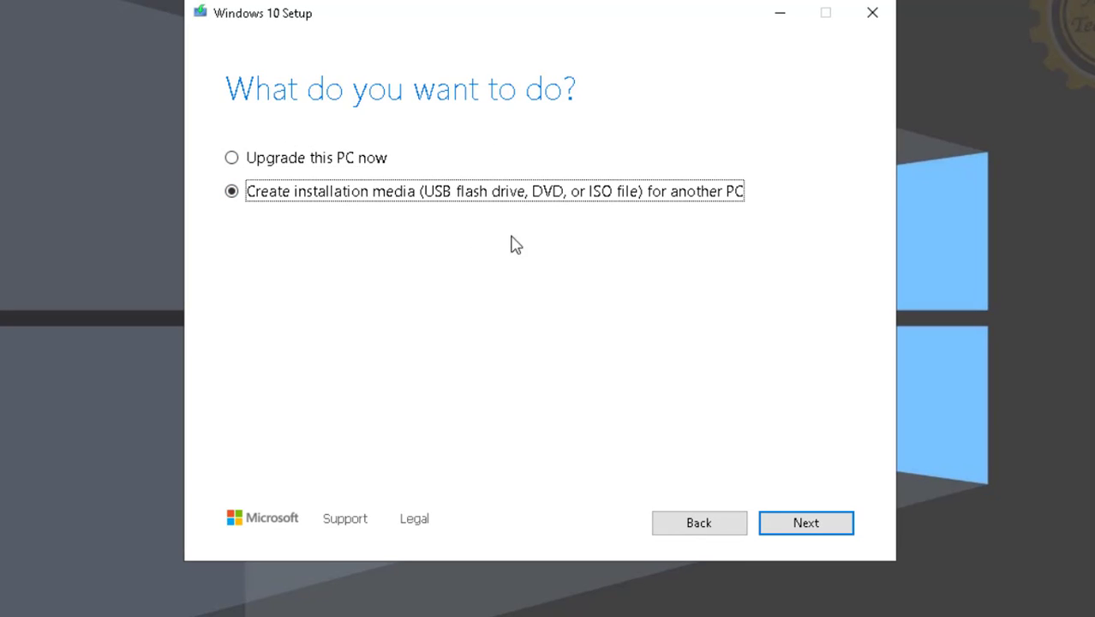
click(805, 526)
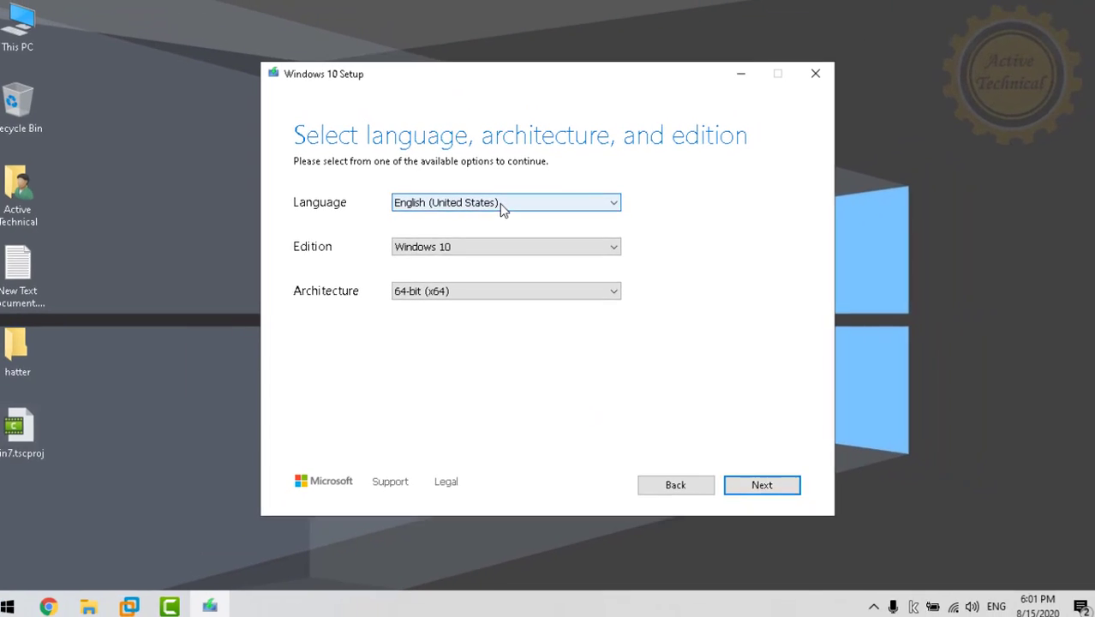
Review the available architecture options and open this computer's system properties to check its system type
click(487, 290)
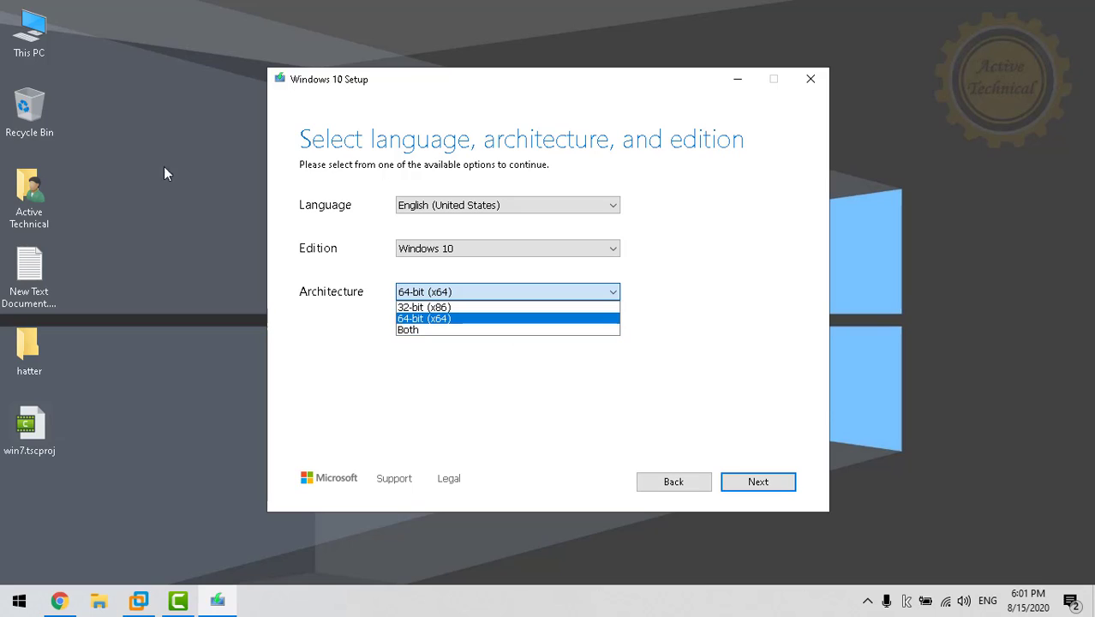
click(47, 30)
right_click(31, 30)
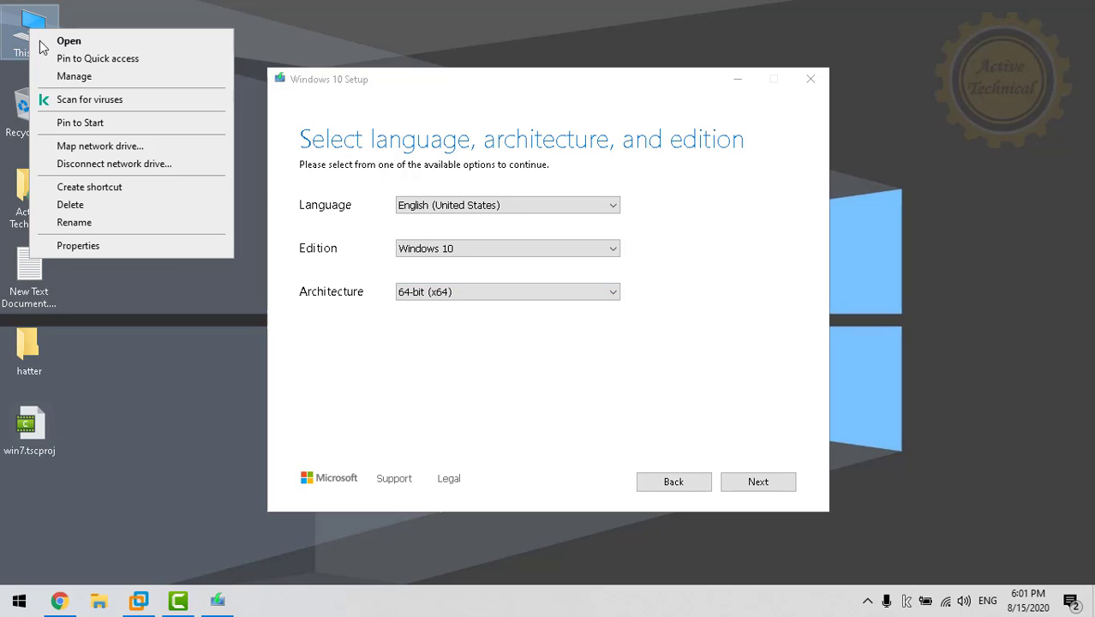
click(125, 251)
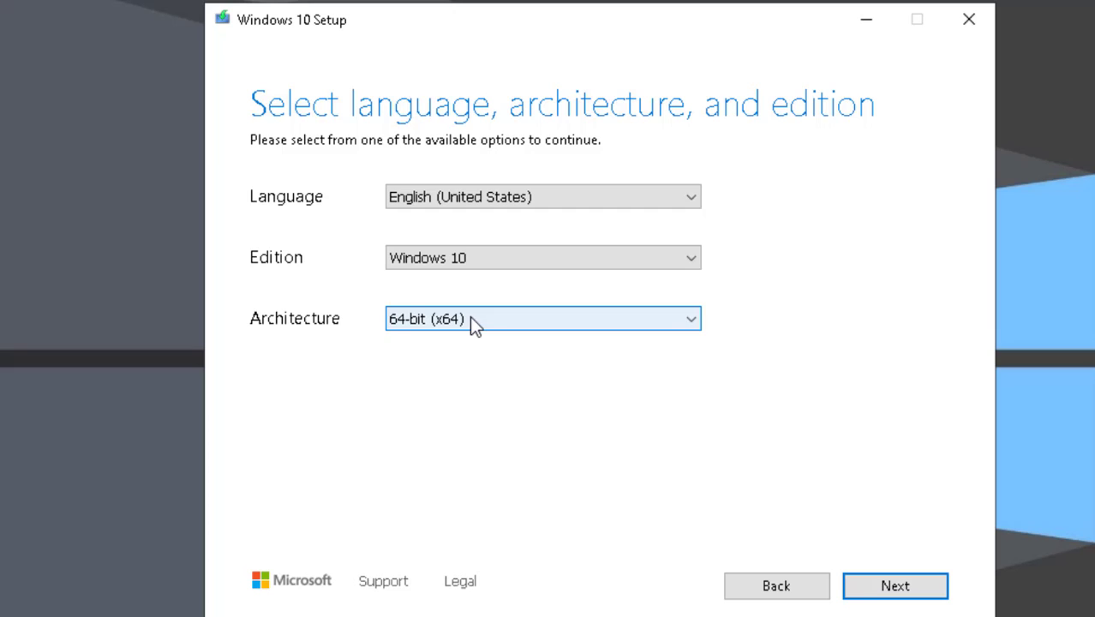
Keep the 64-bit (x64) architecture and choose ISO file as the media to create
click(472, 318)
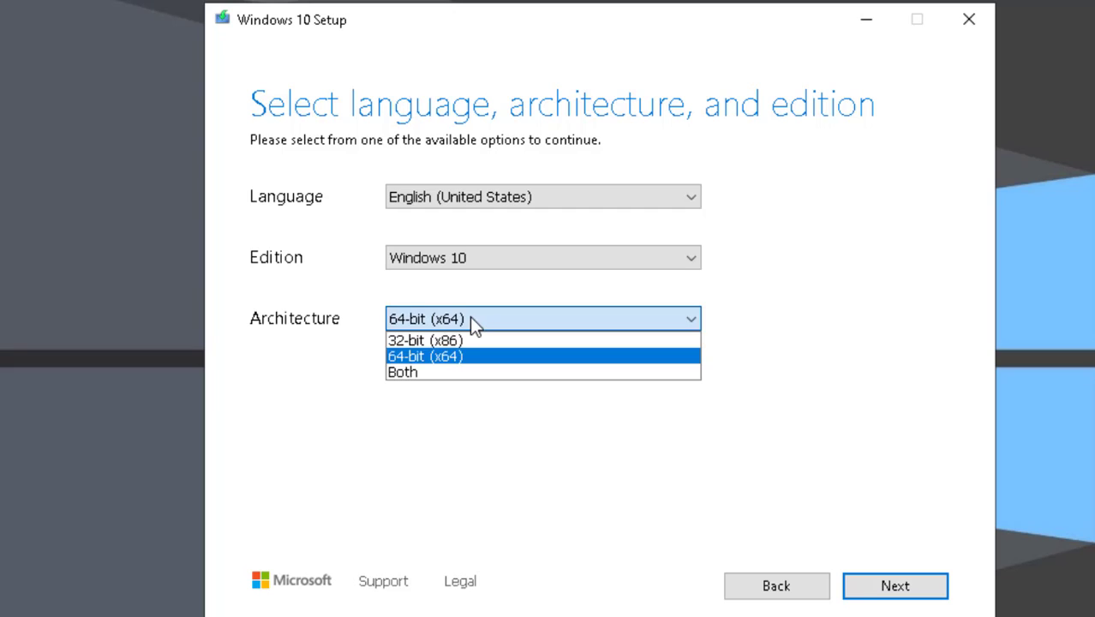
click(509, 319)
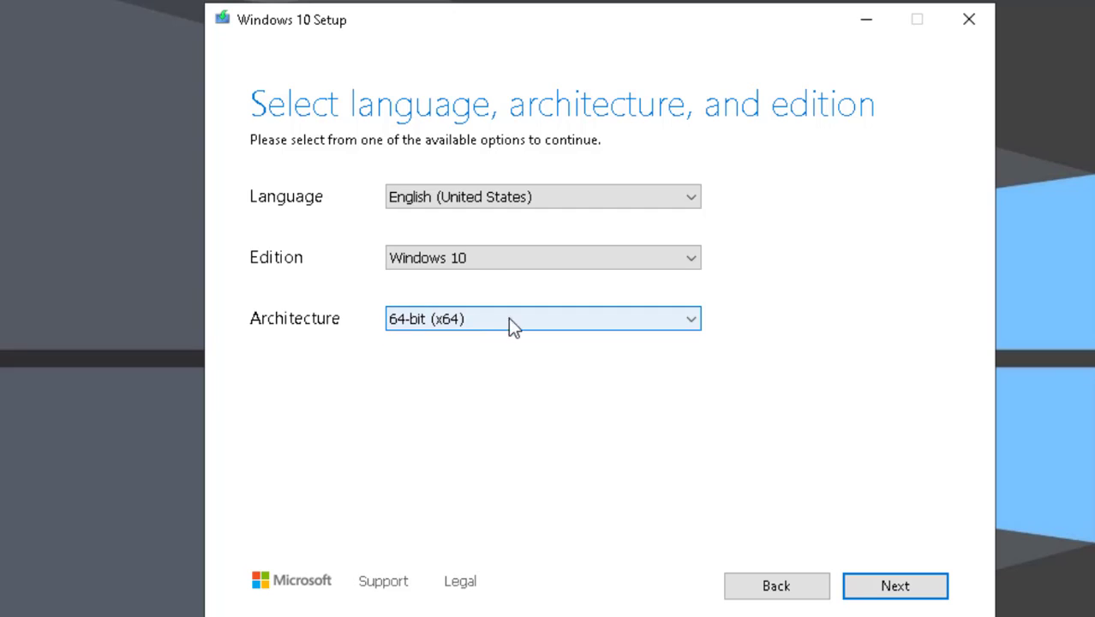
click(909, 585)
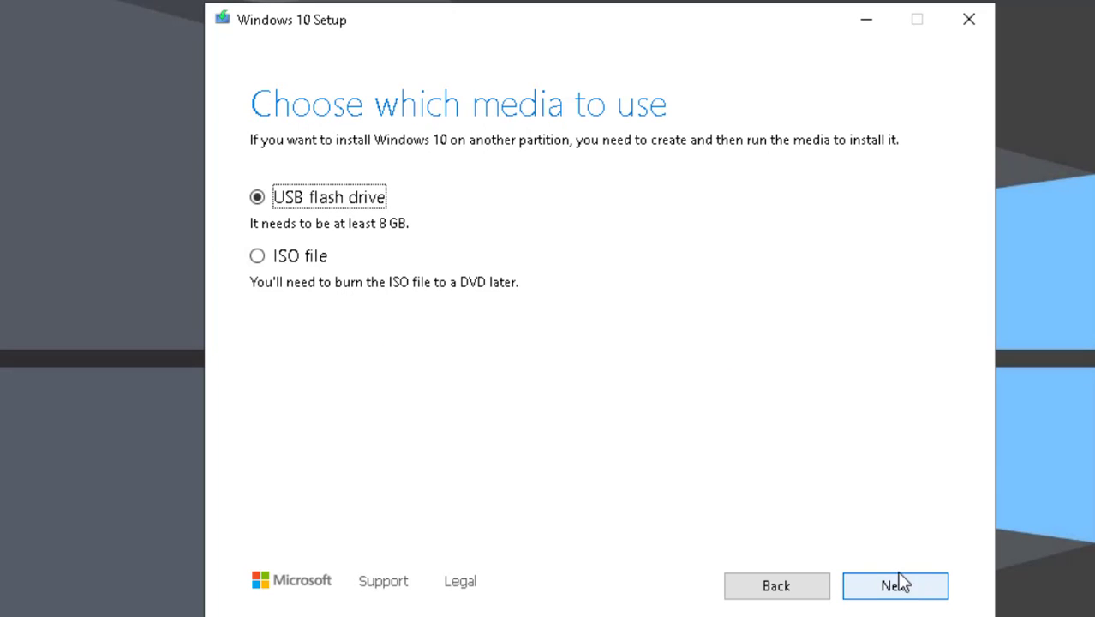
click(278, 262)
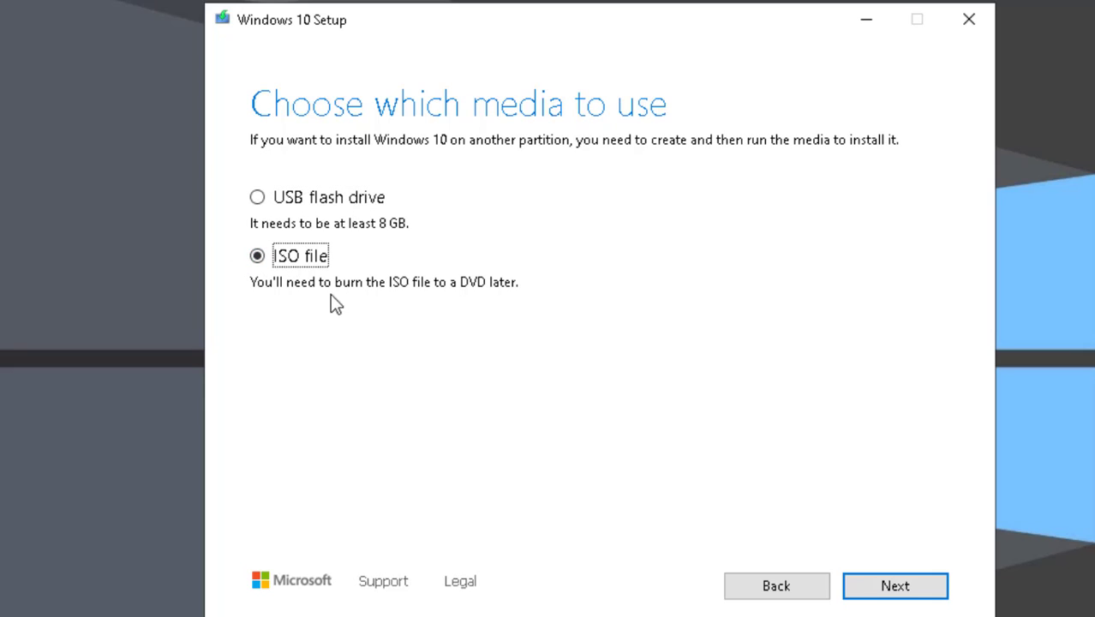
click(907, 591)
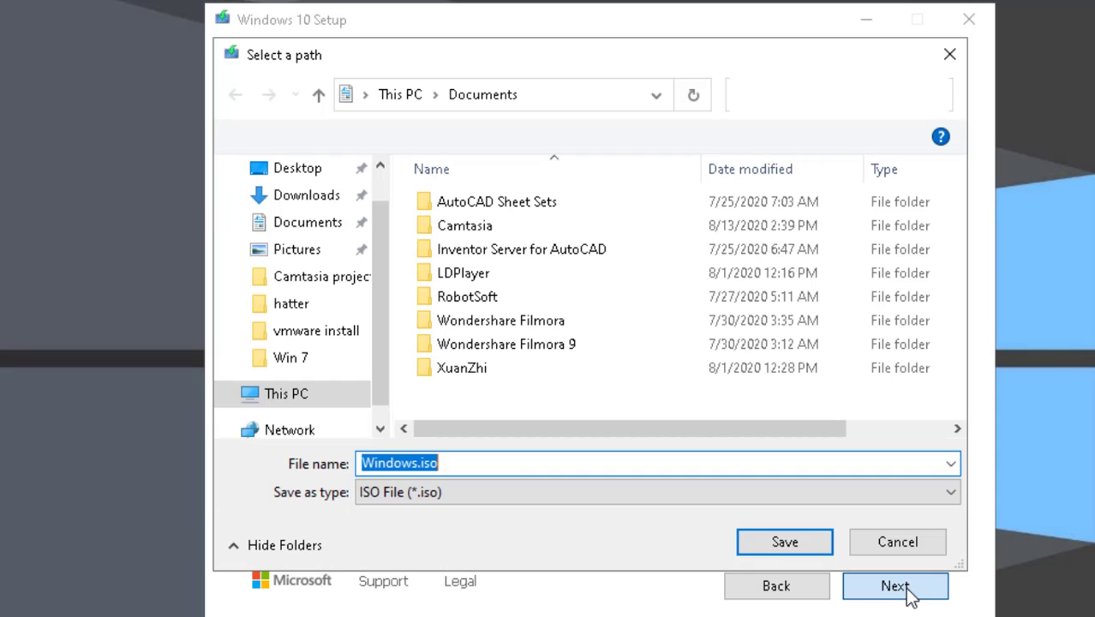
Save the installation image to the Desktop as Windows 10.iso
click(296, 168)
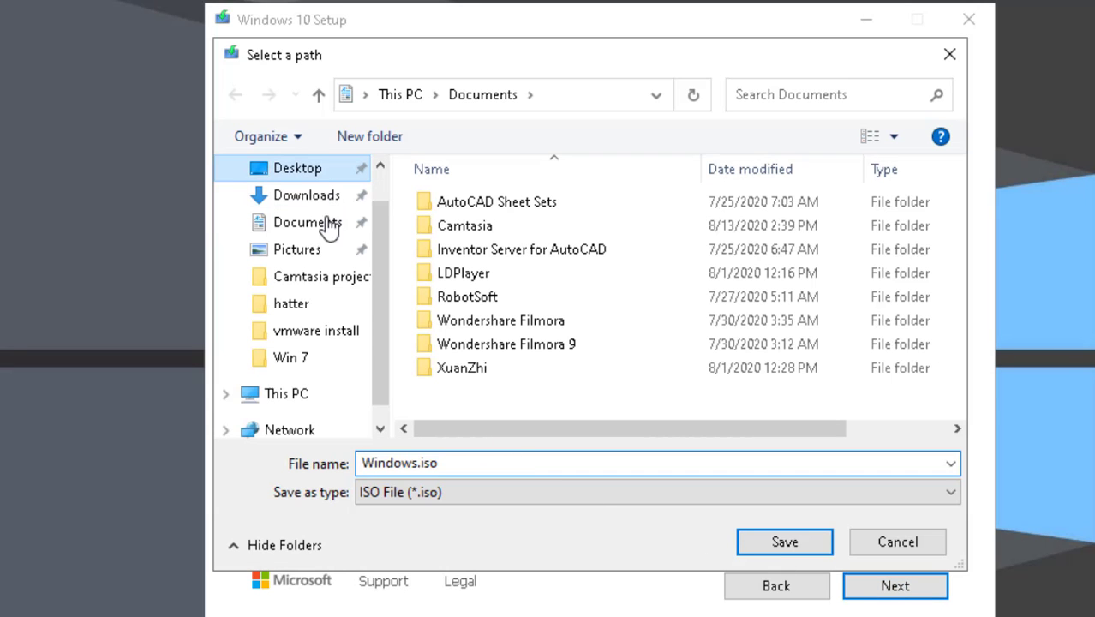
click(419, 462)
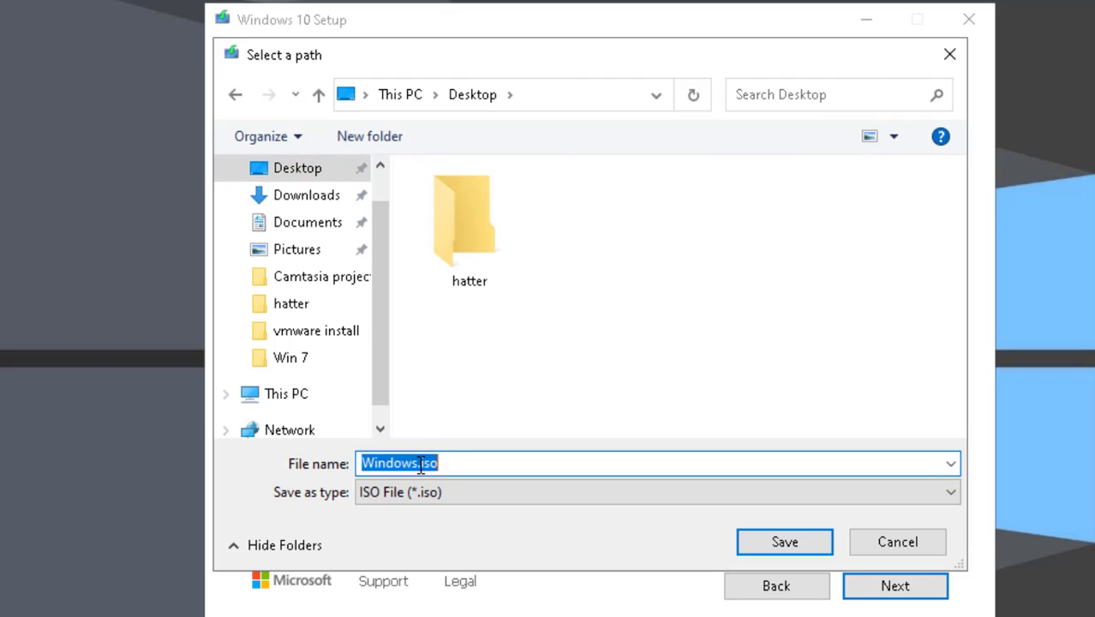
click(419, 462)
text(10)
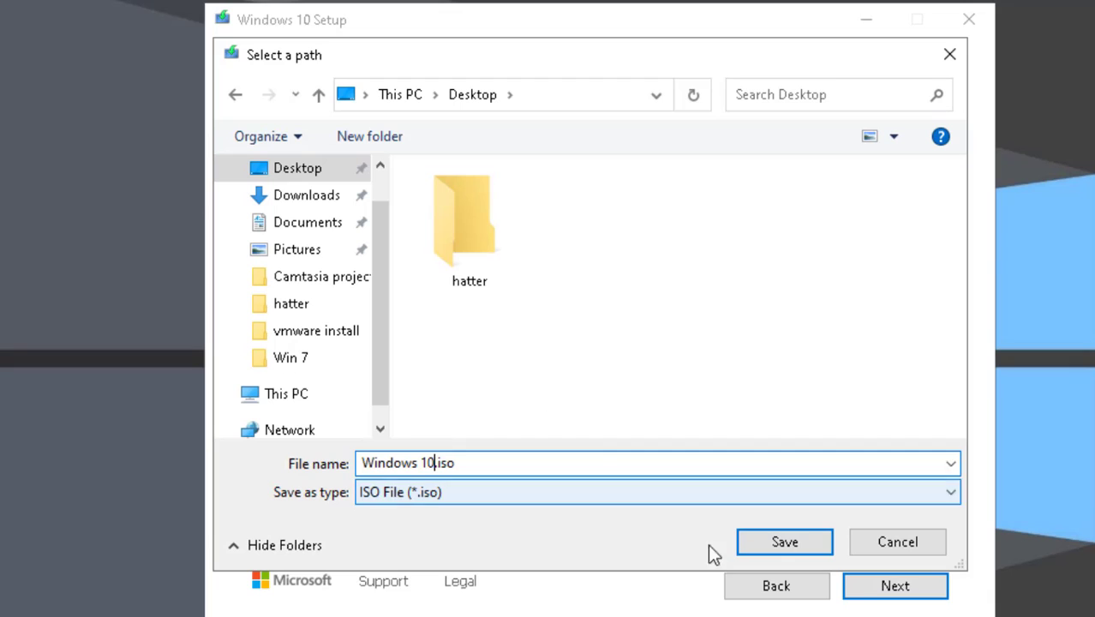
click(782, 544)
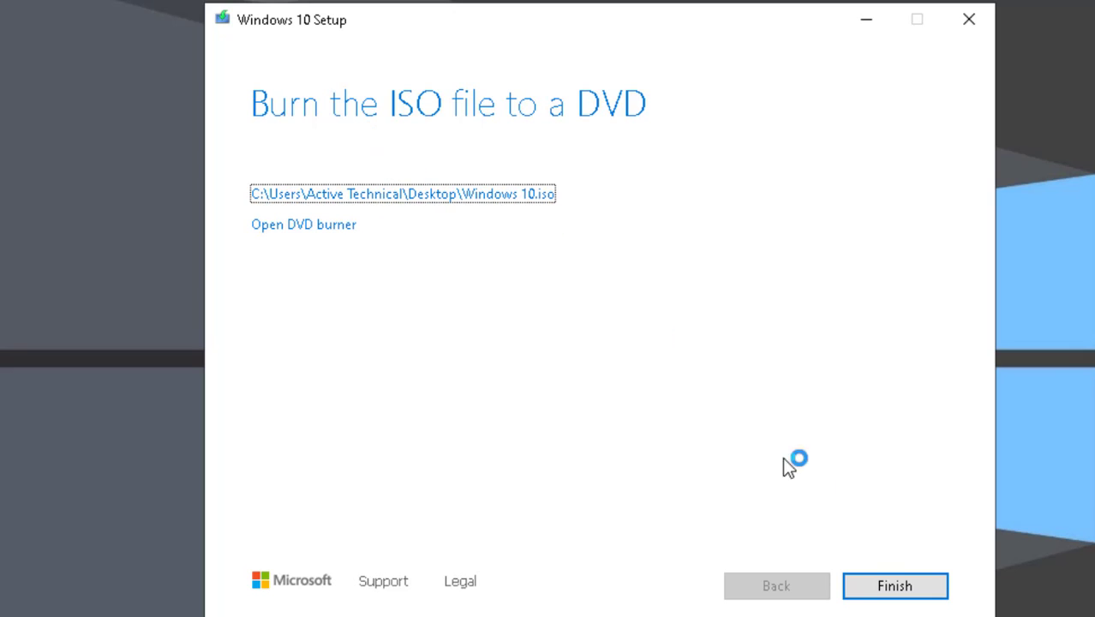
Finish the Windows 10 setup tool and move Windows 10.iso beside the VMware Workstation Pro shortcut on the desktop
click(878, 583)
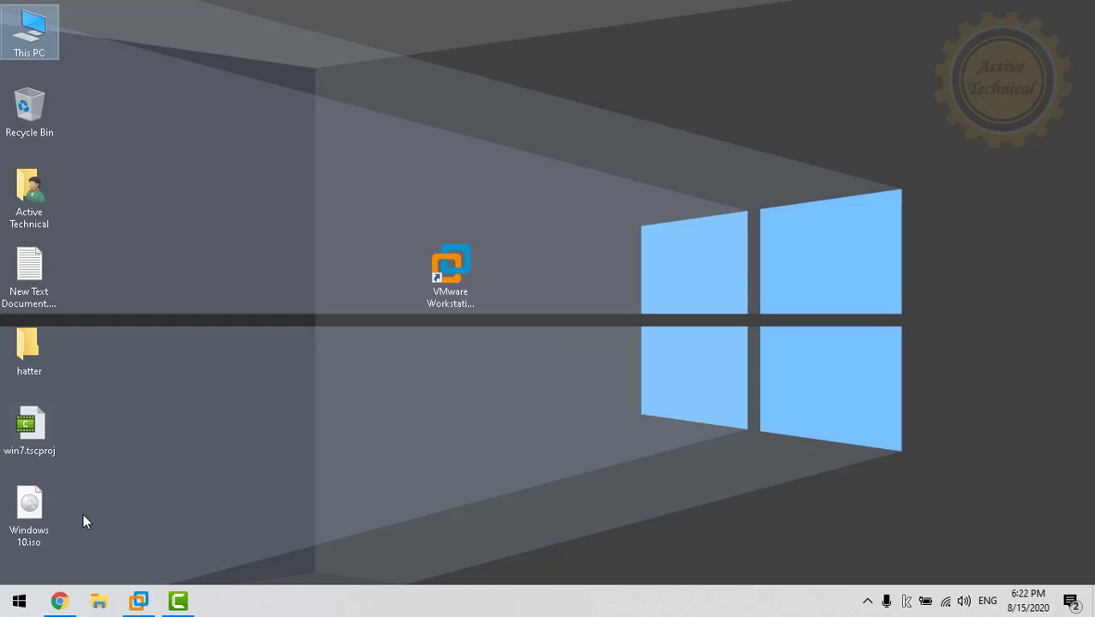
drag(47, 510, 548, 276)
Launch VMware Workstation Pro and start creating a new virtual machine
click(454, 318)
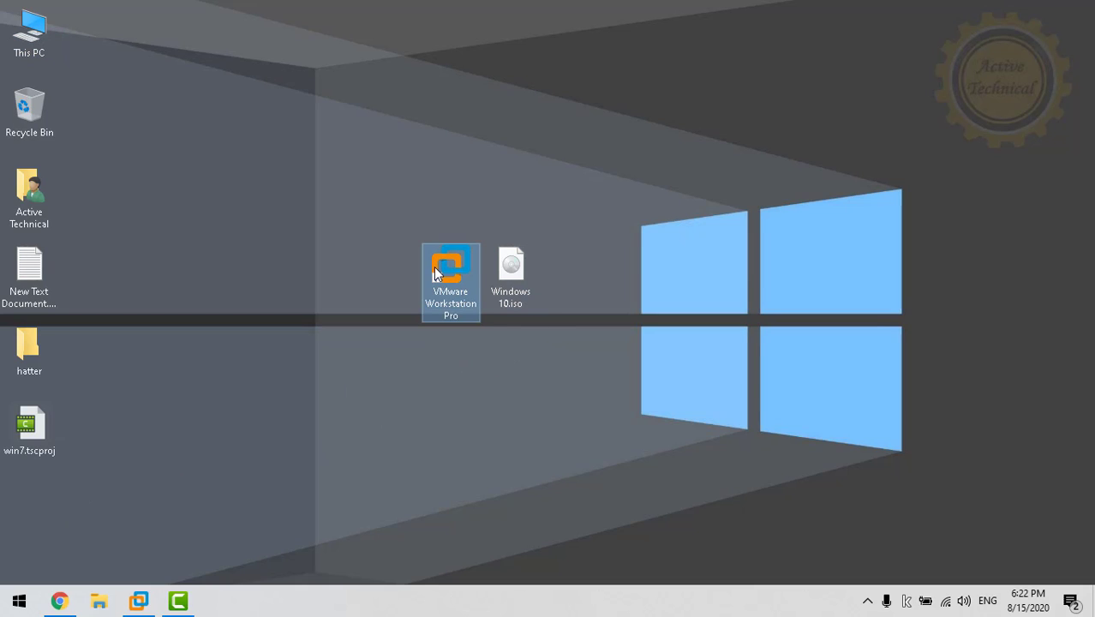
double_click(474, 324)
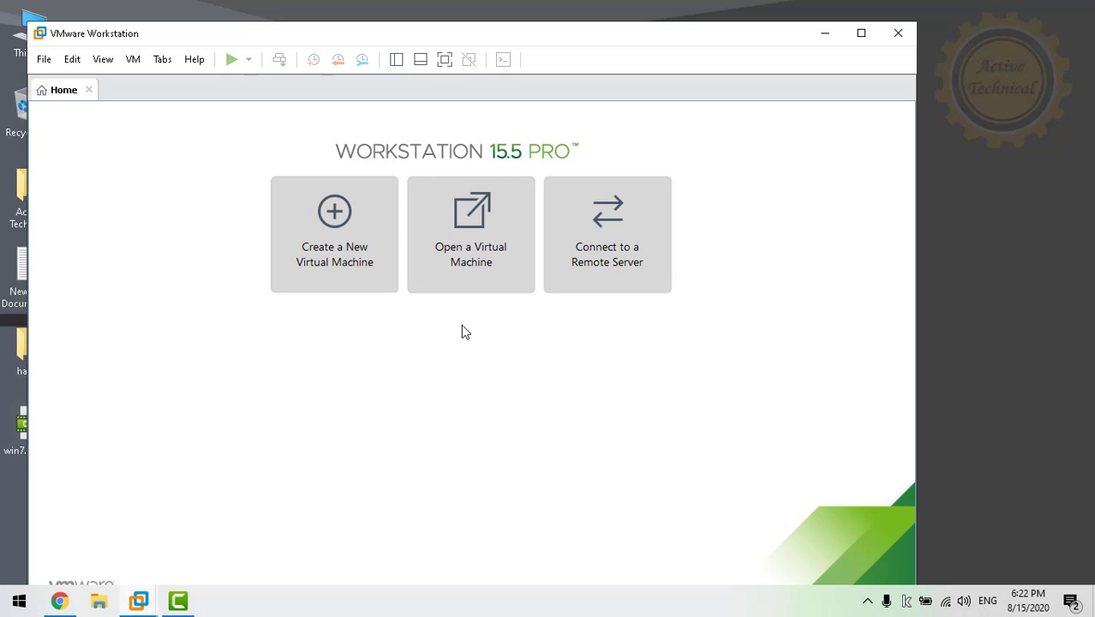
drag(435, 34, 533, 28)
click(416, 221)
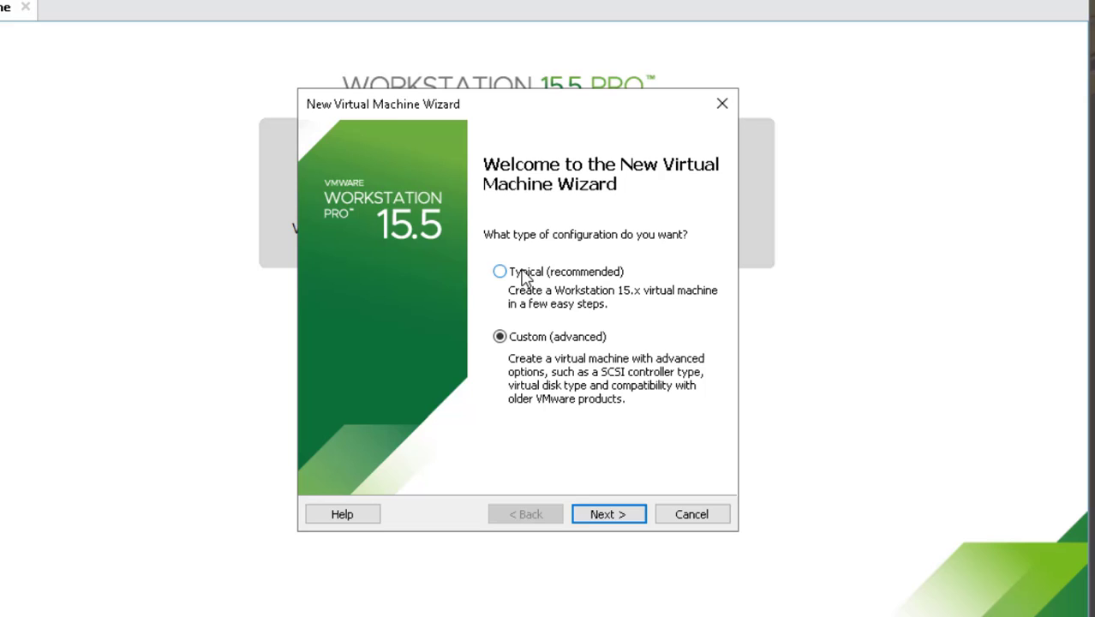
Choose the Custom (advanced) configuration and accept Workstation 15.x hardware compatibility
click(523, 272)
click(540, 334)
click(615, 516)
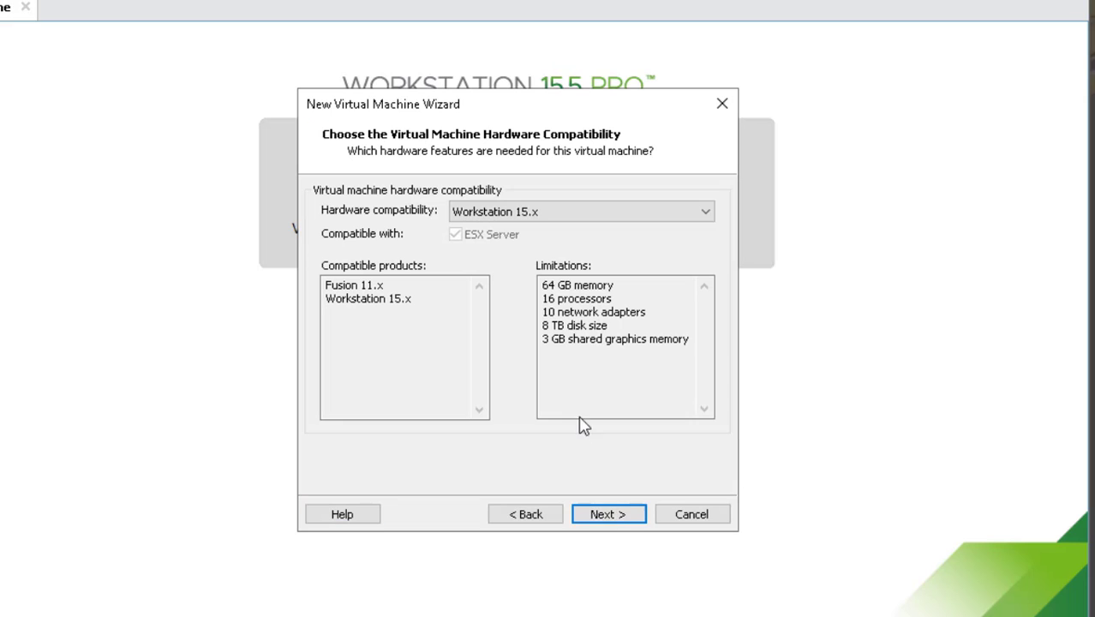
click(615, 516)
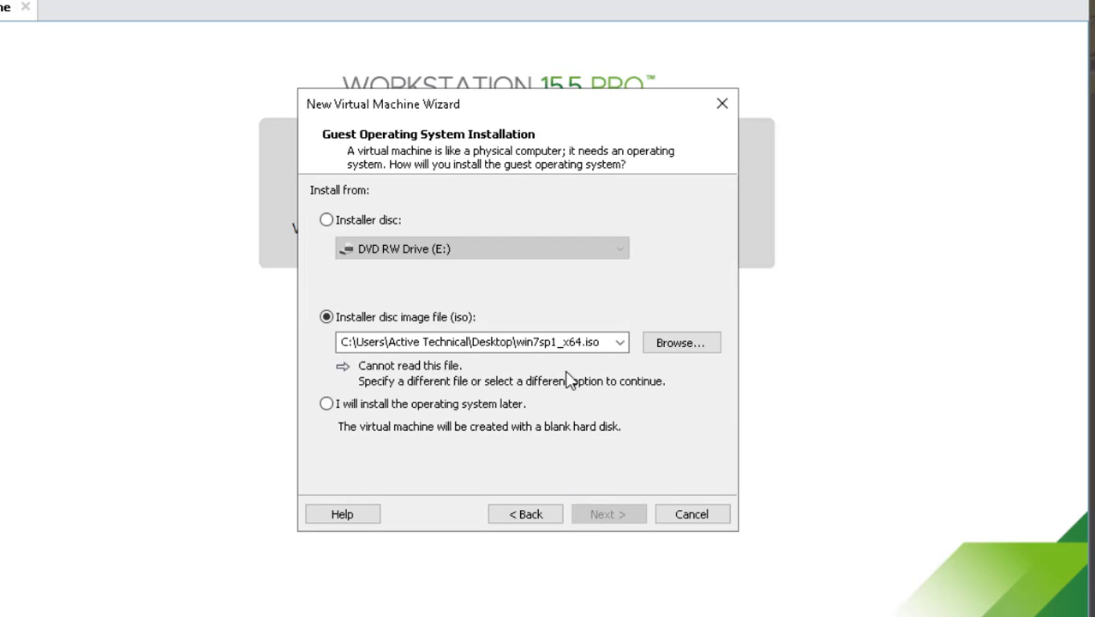
Select Windows 10.iso from the Desktop as the guest system's installer disc image and continue
click(691, 342)
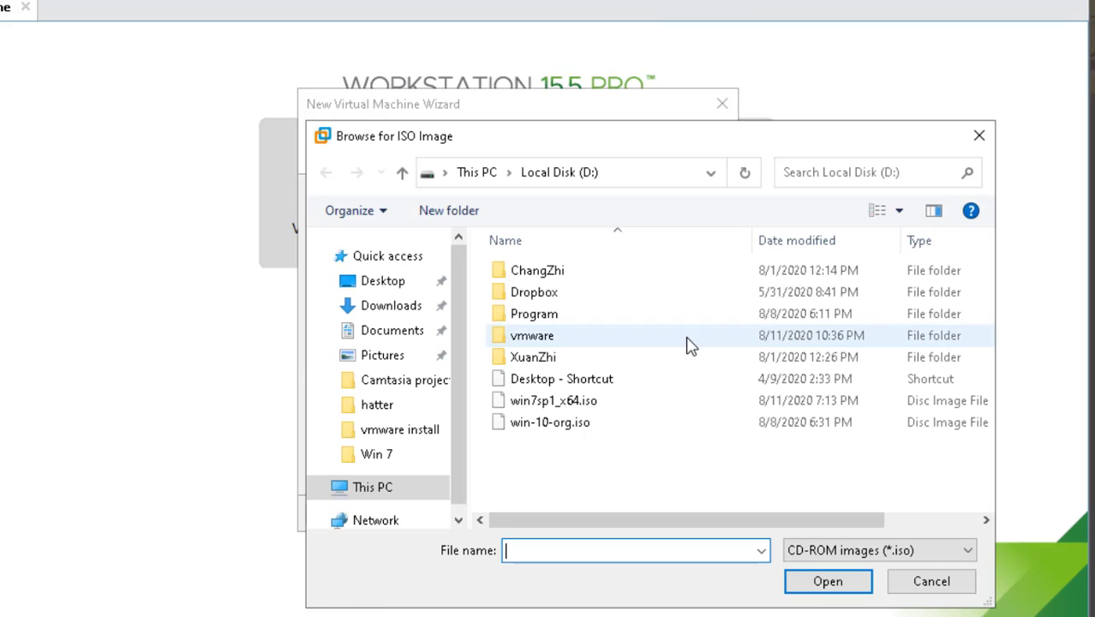
click(386, 283)
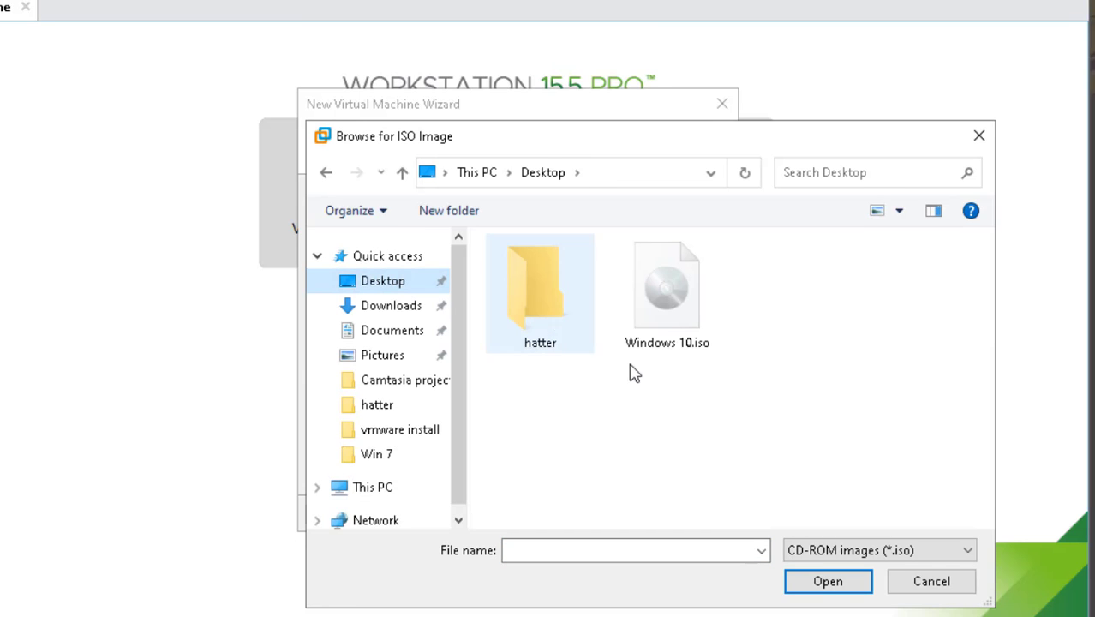
click(673, 307)
double_click(672, 307)
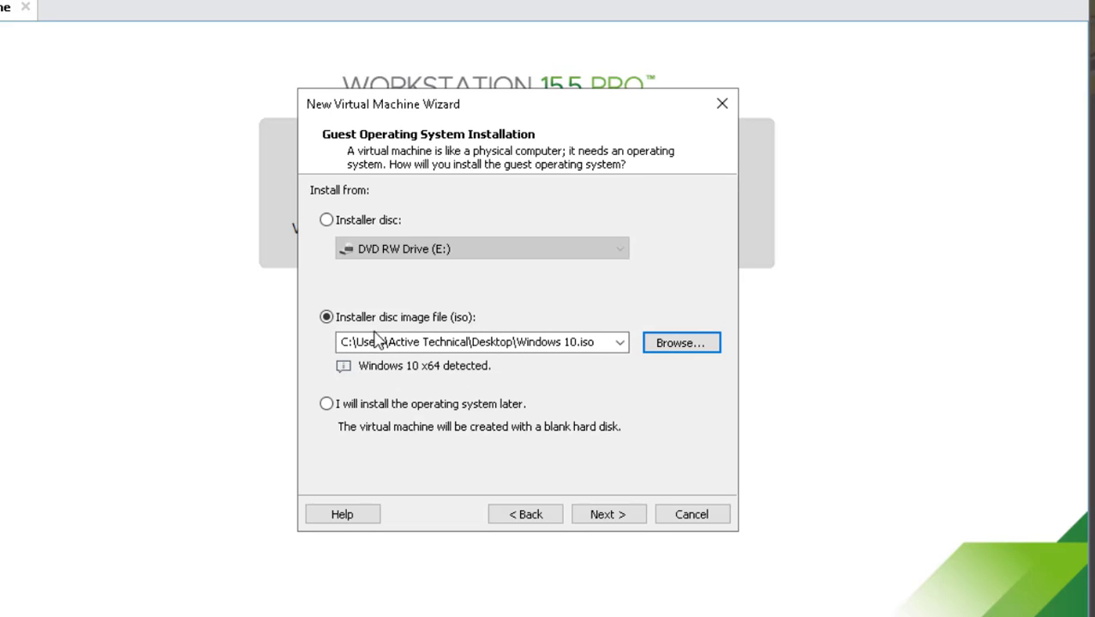
click(614, 514)
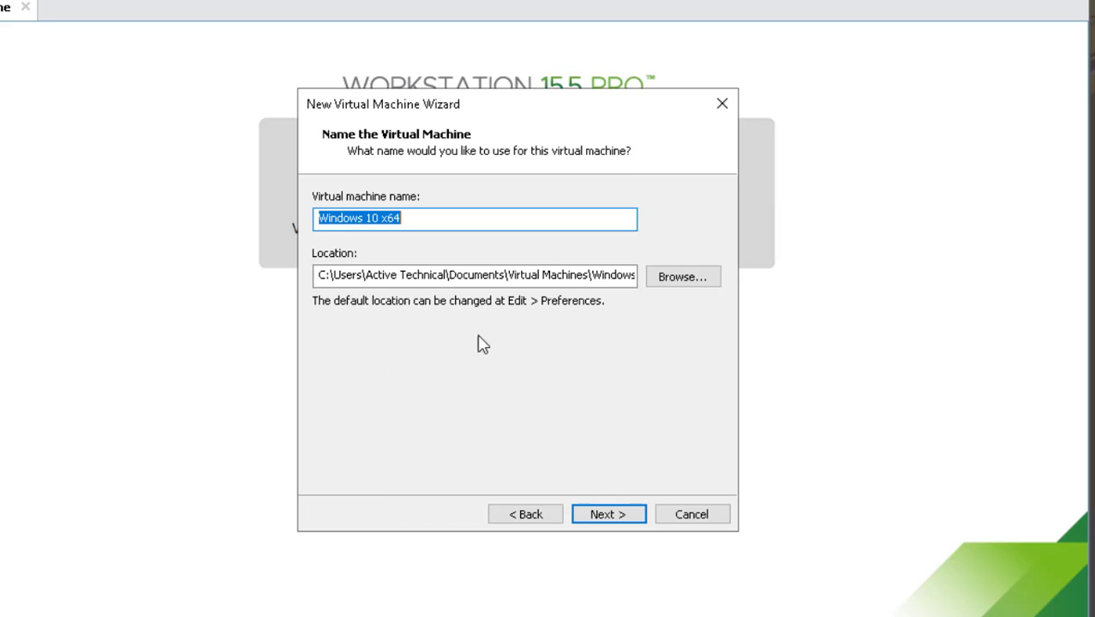
Create a folder named windows 10 inside the vmware folder on Local Disk (D:) while choosing the virtual machine's location
click(688, 286)
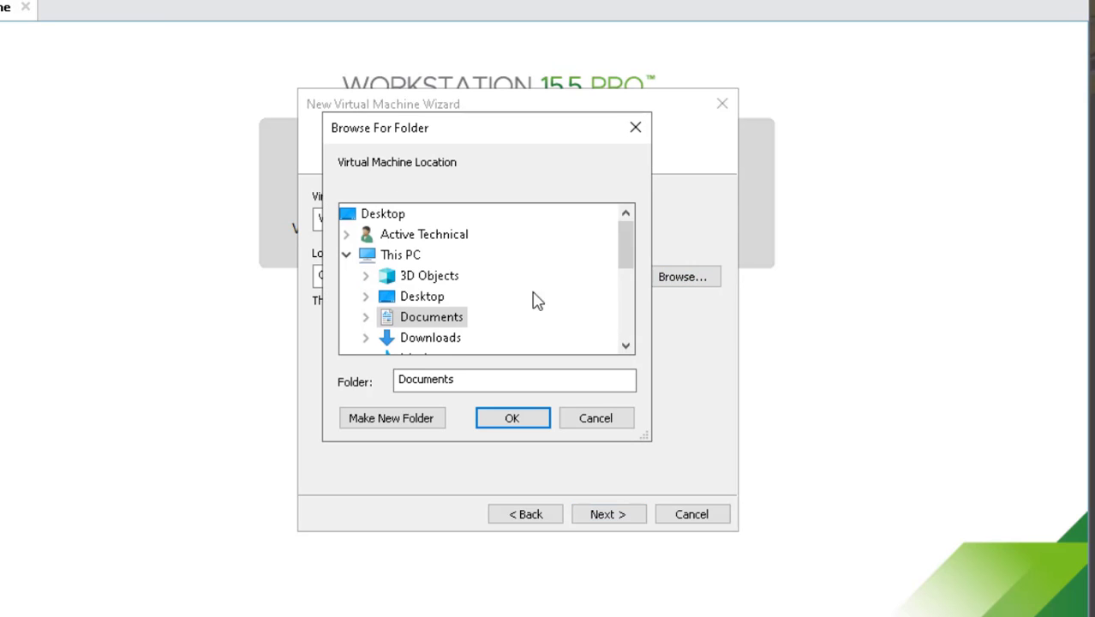
scroll(445, 291, down, 4)
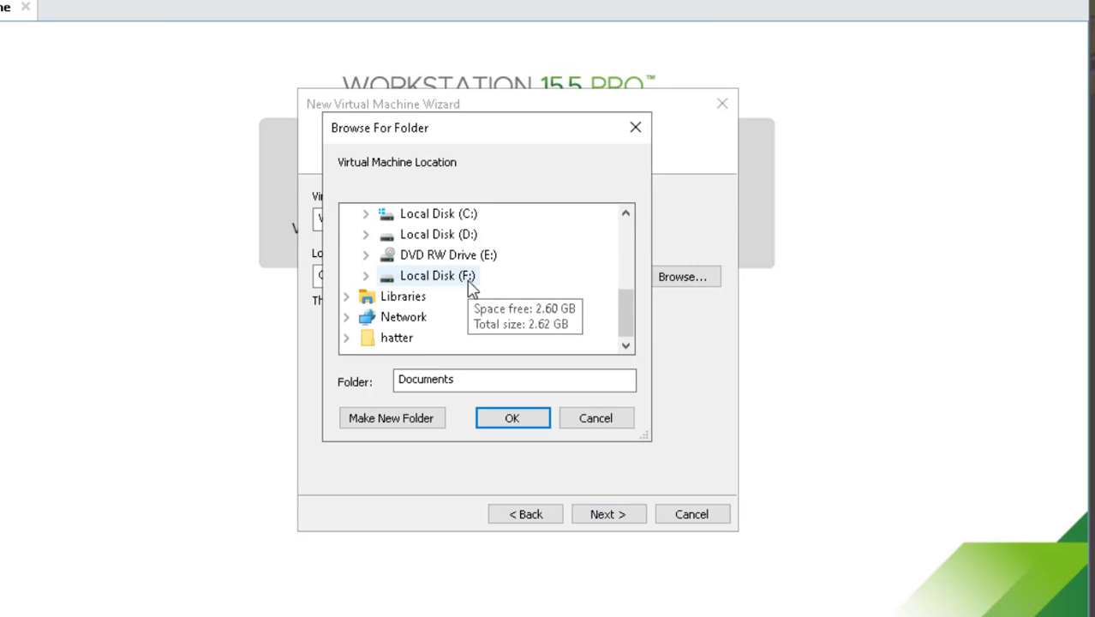
click(437, 235)
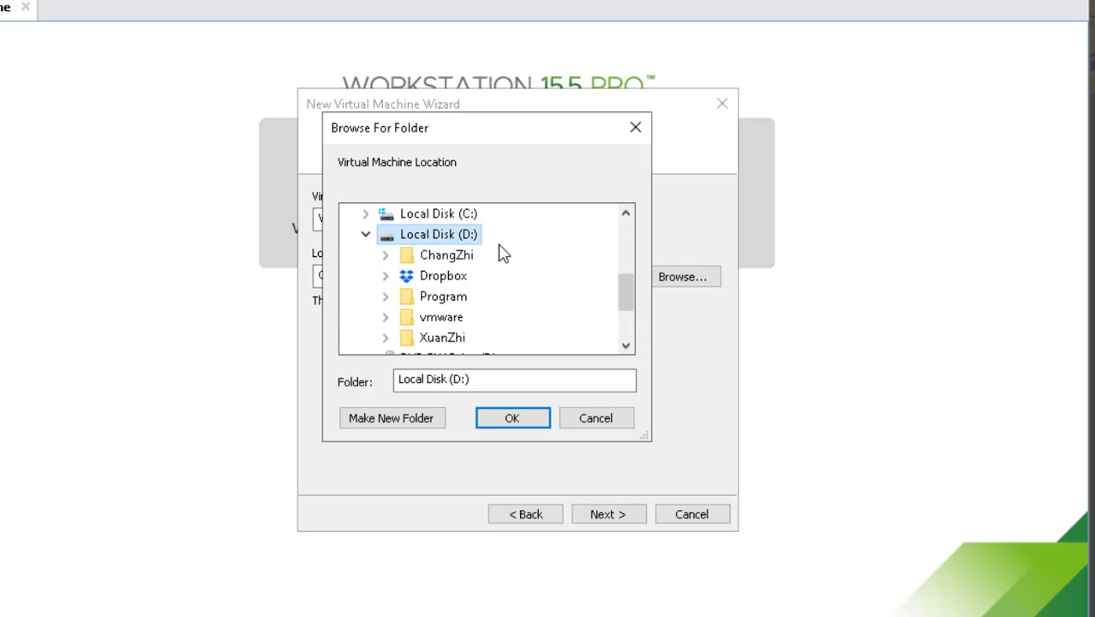
click(446, 320)
click(392, 418)
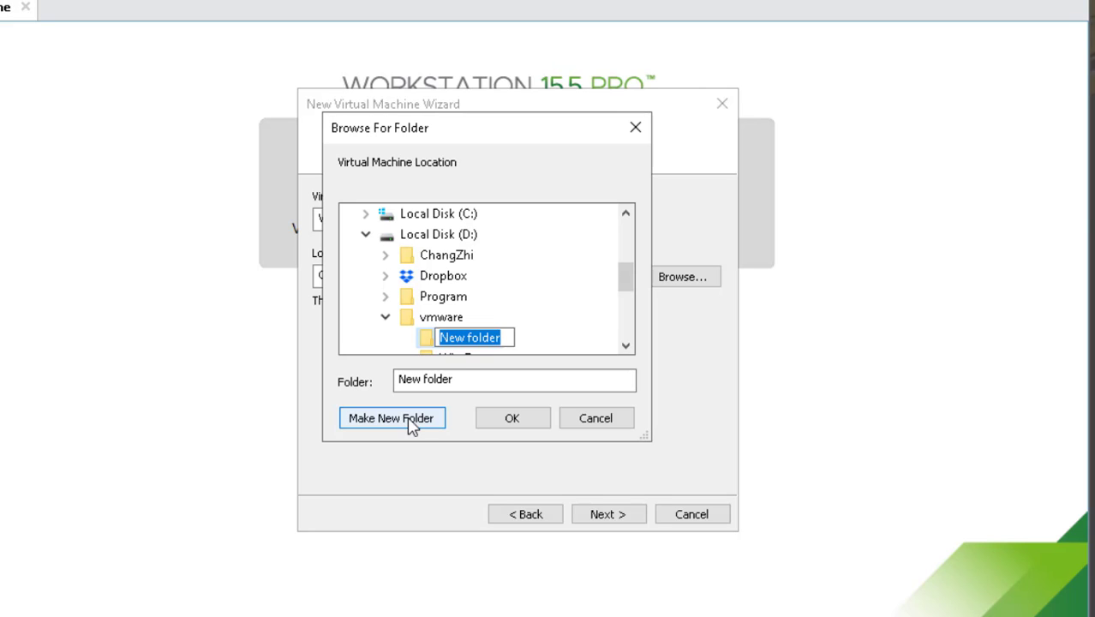
text(win)
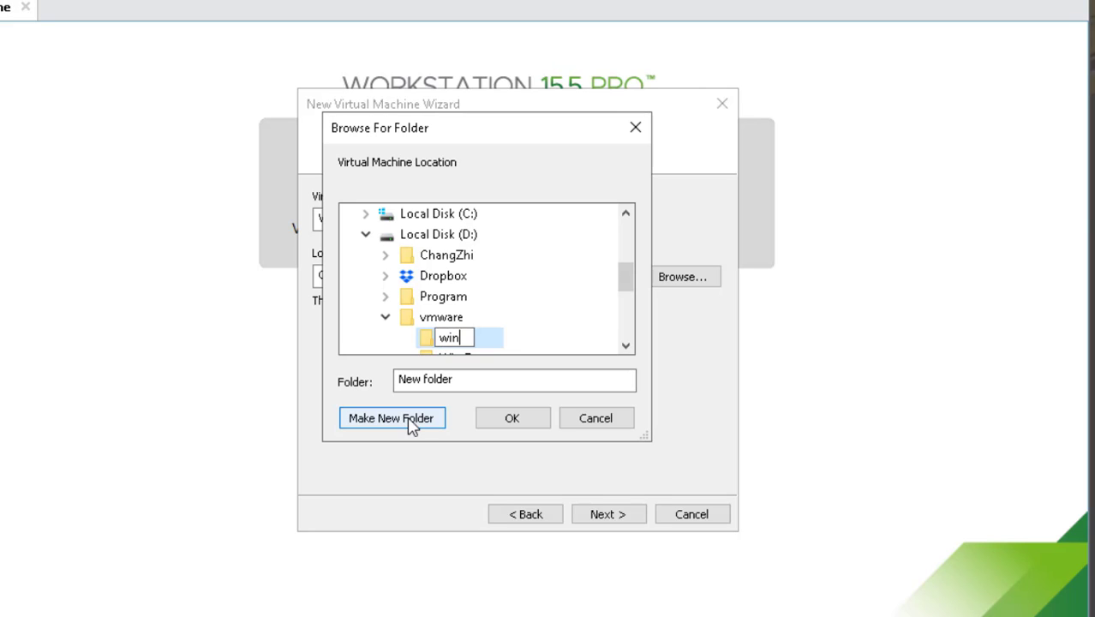
text(dows 10)
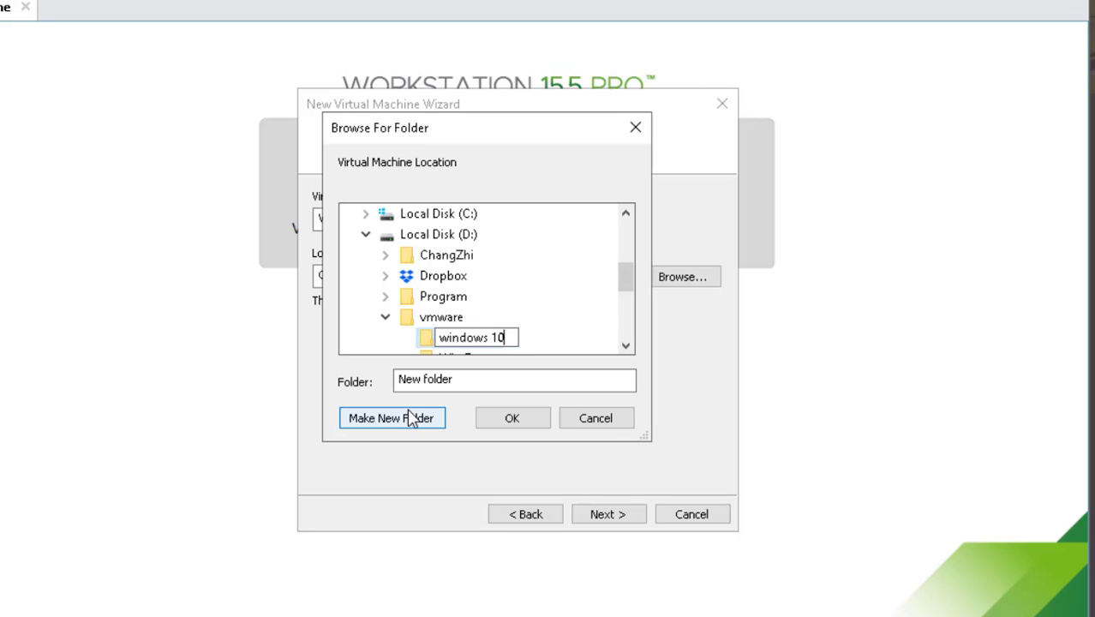
click(427, 344)
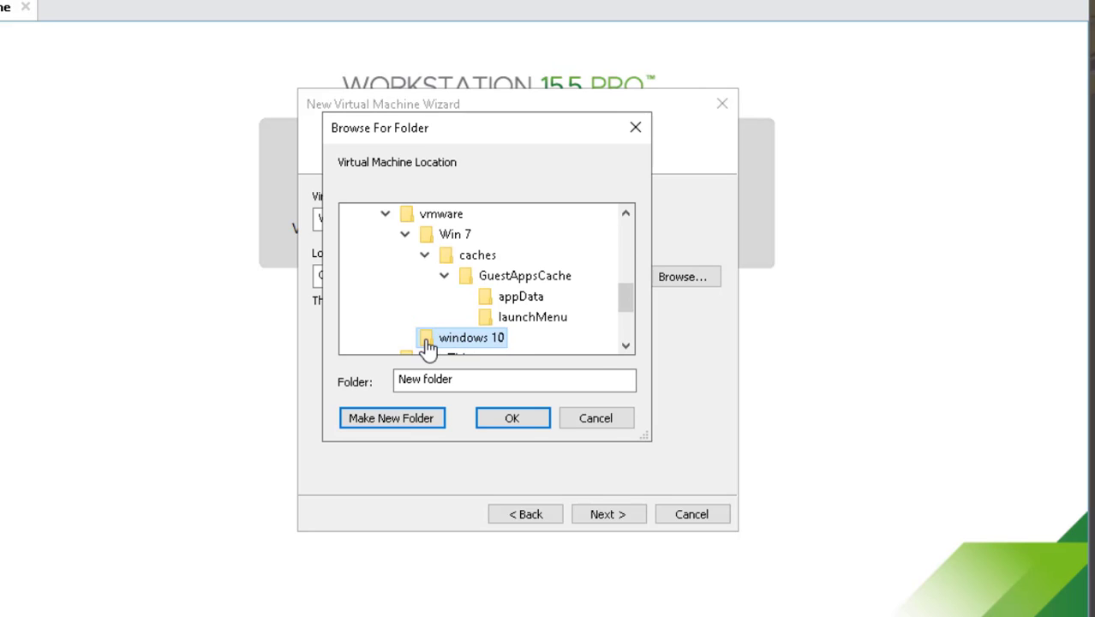
Use the windows 10 folder in D:\vmware as the machine's location and continue with the name Windows 10 x64
double_click(399, 216)
click(385, 214)
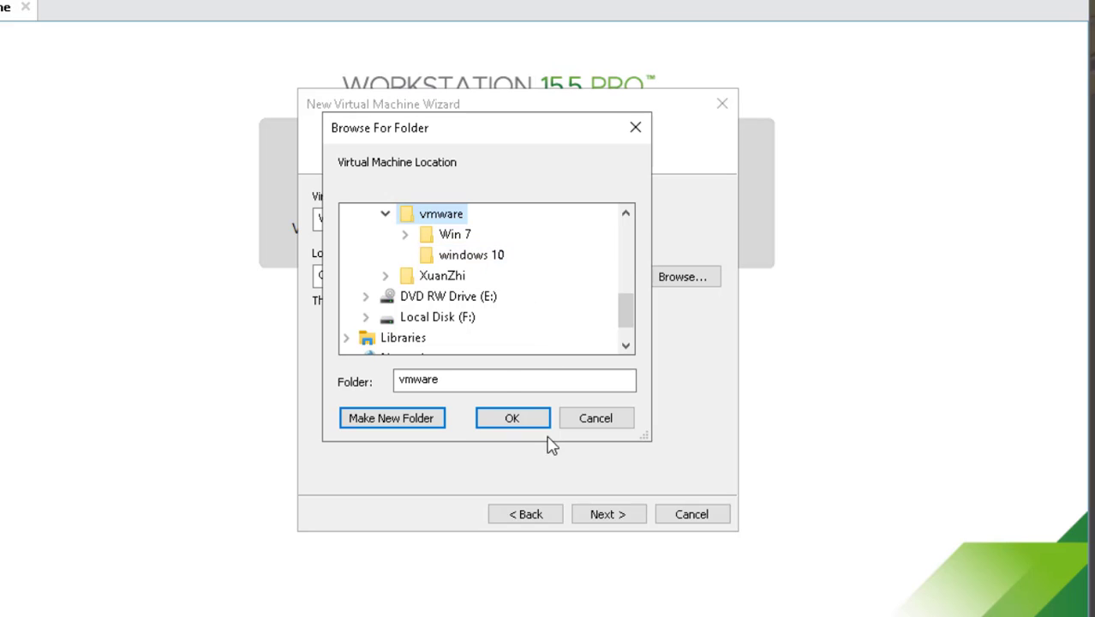
click(484, 258)
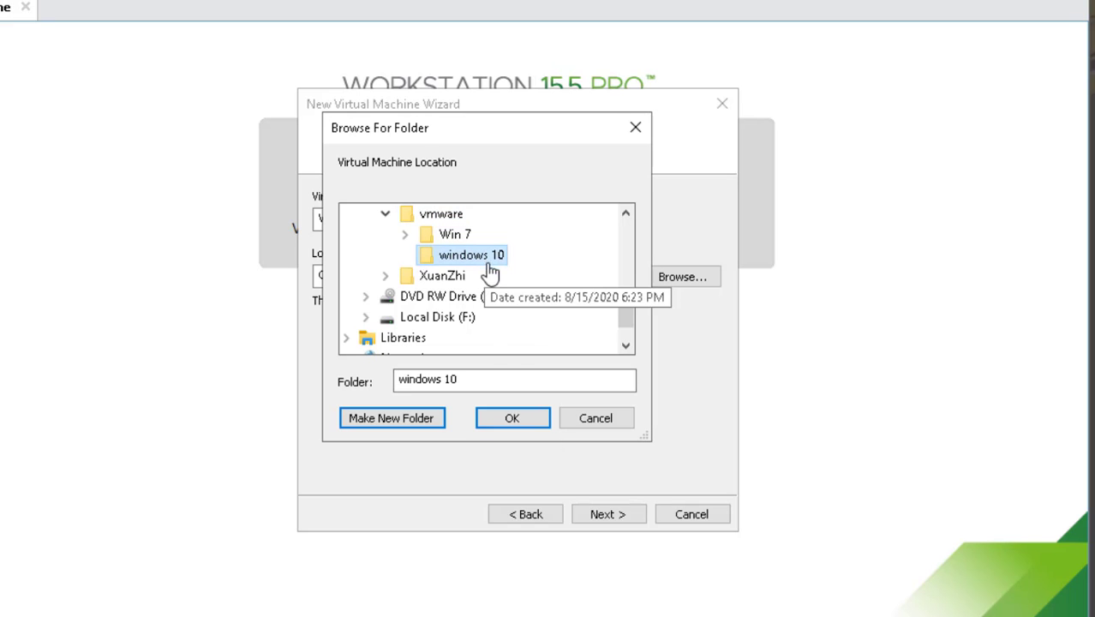
click(516, 423)
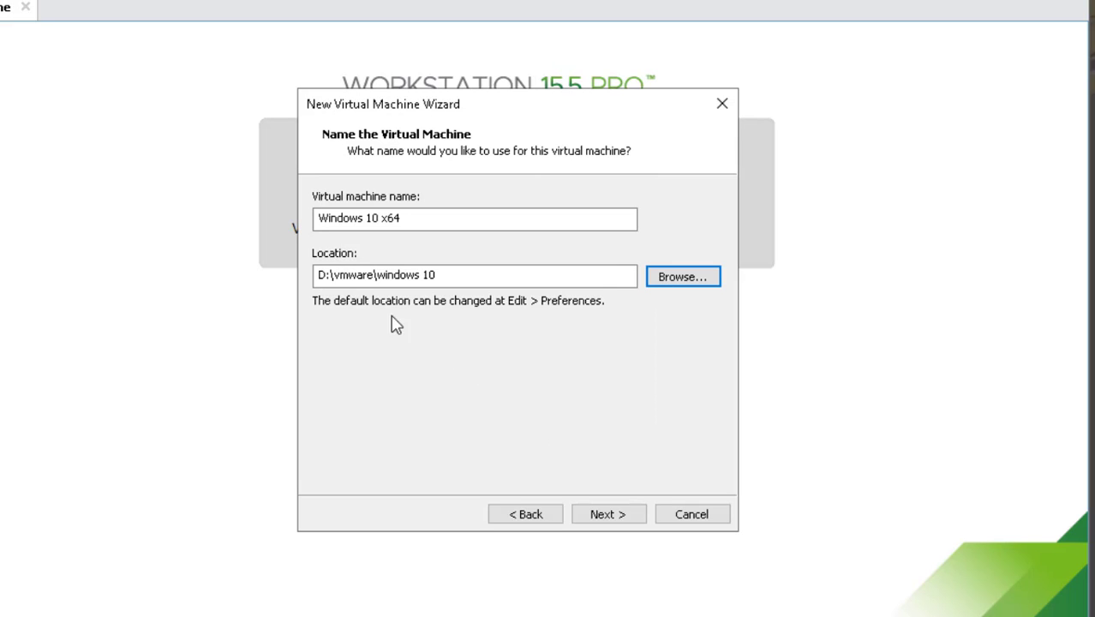
click(621, 514)
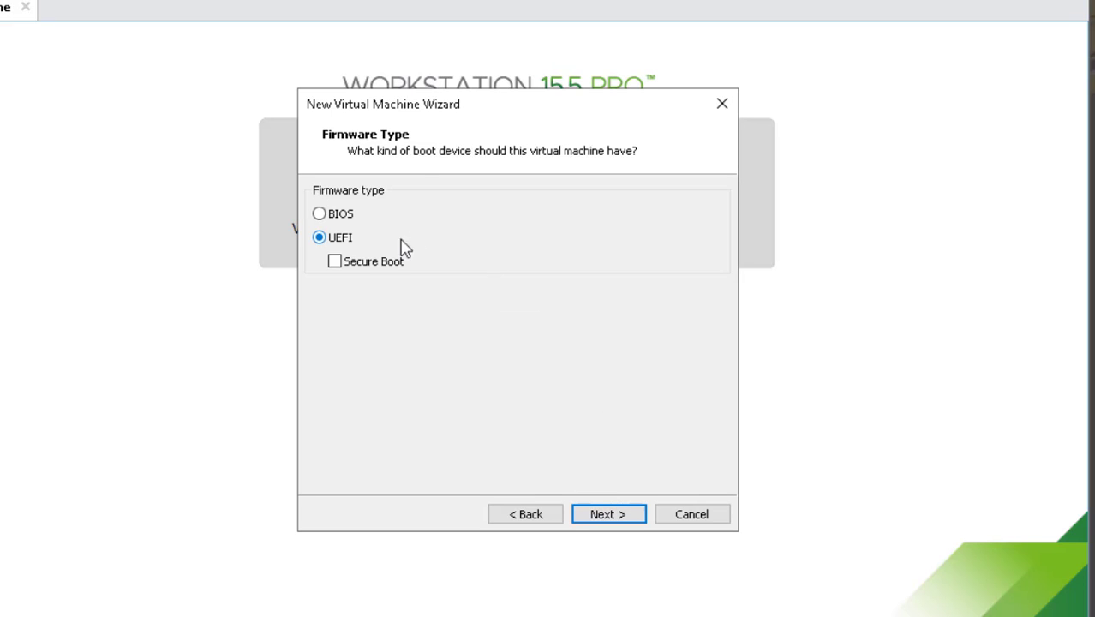
Accept UEFI firmware and give the virtual machine 2 processors with 2 cores each
click(601, 514)
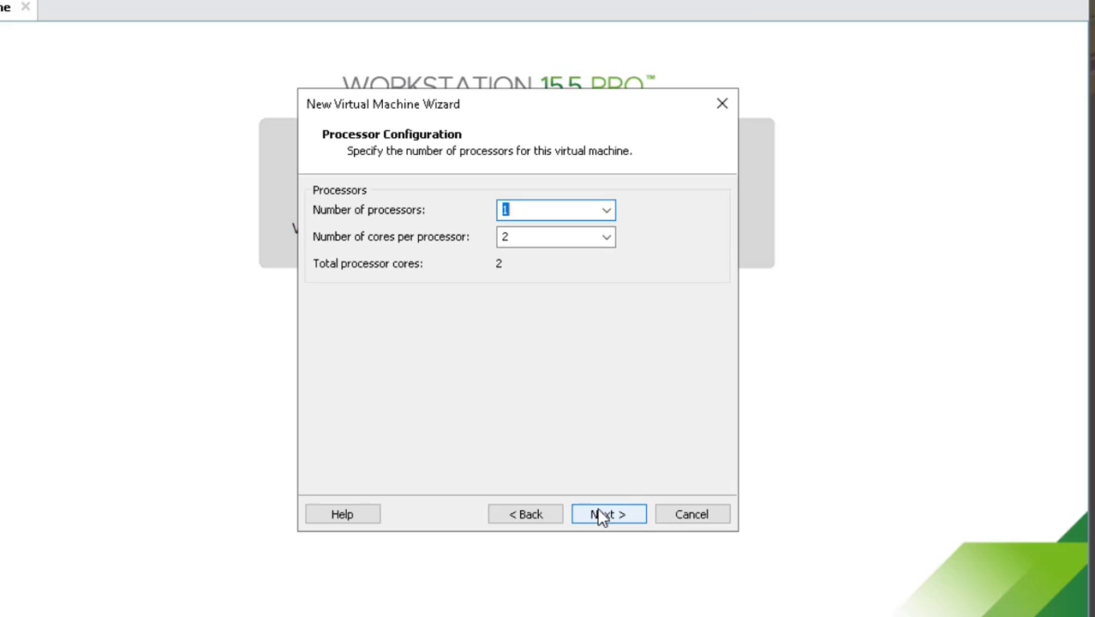
click(606, 210)
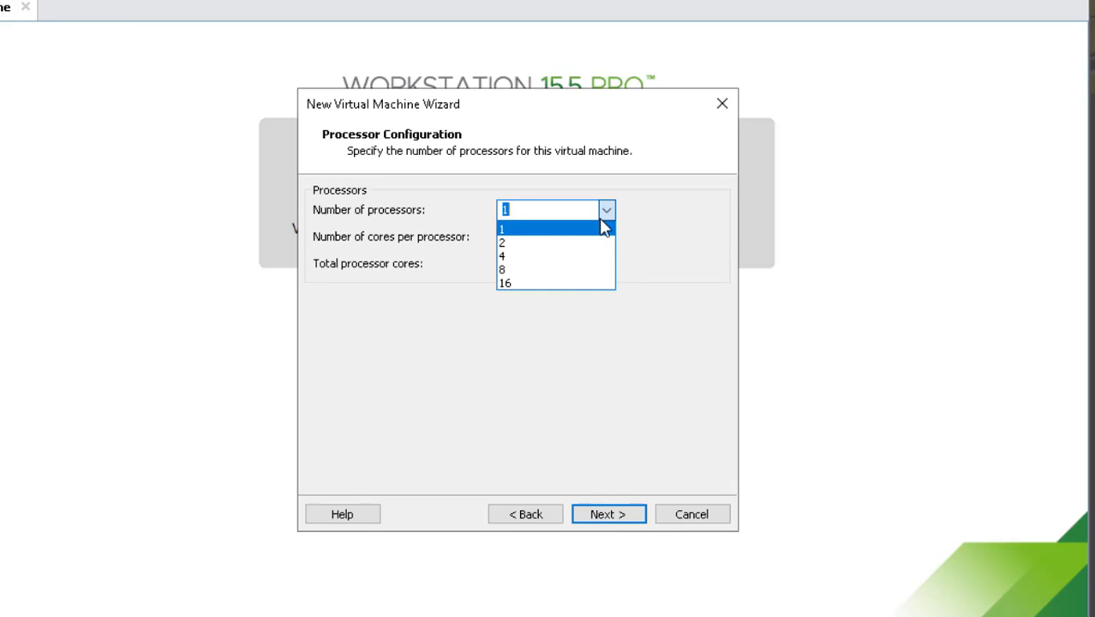
click(581, 244)
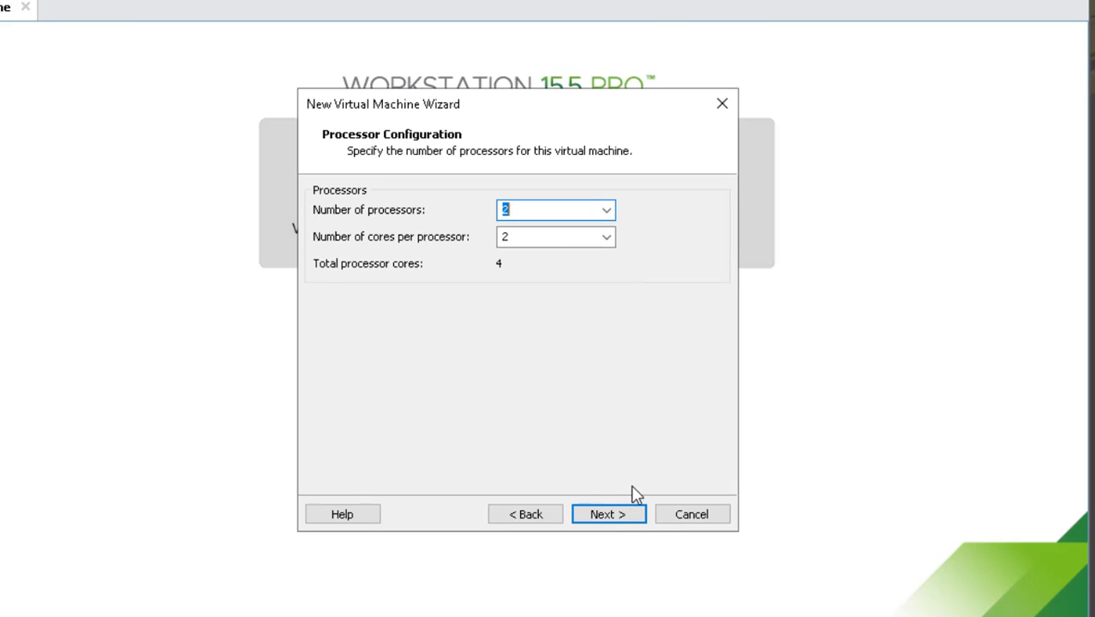
click(617, 515)
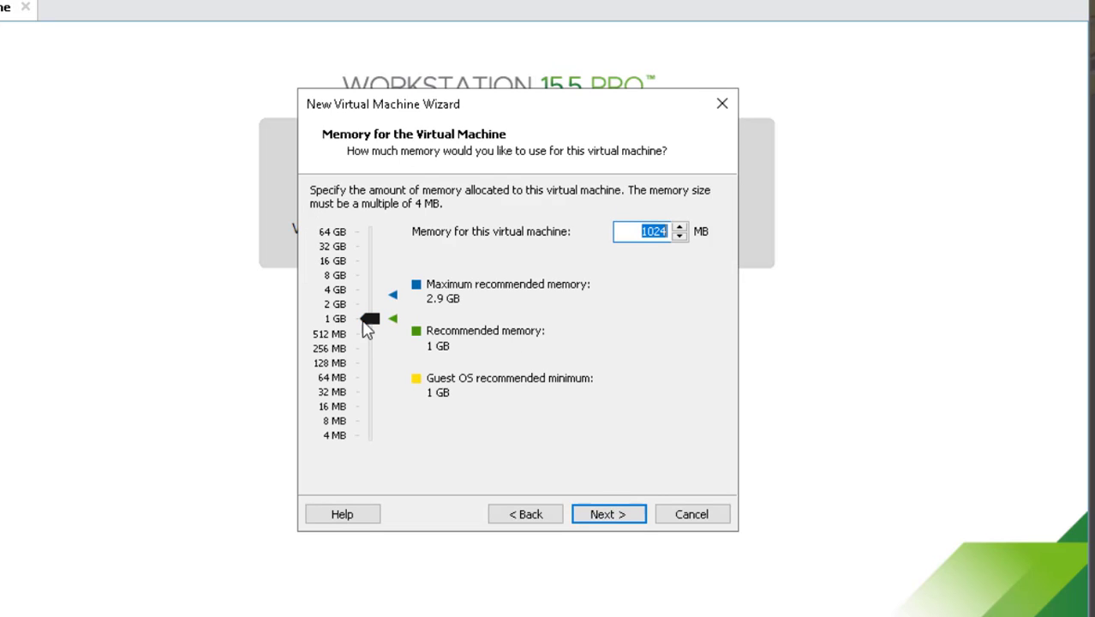
Allocate 2048 MB of memory to the virtual machine and accept network address translation (NAT)
drag(370, 325, 374, 316)
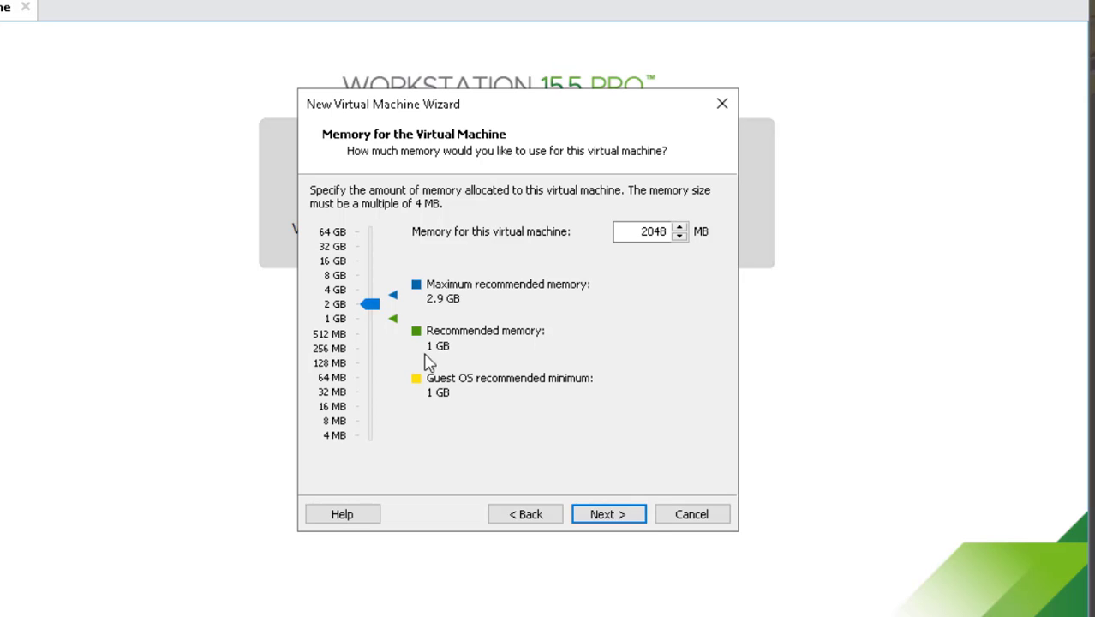
click(613, 515)
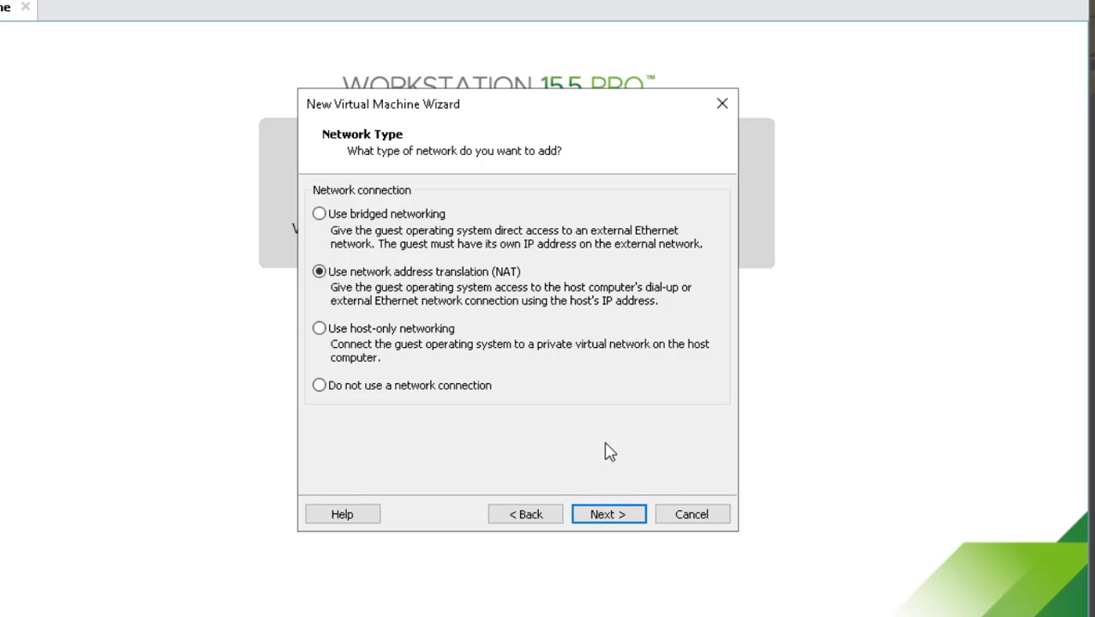
click(611, 514)
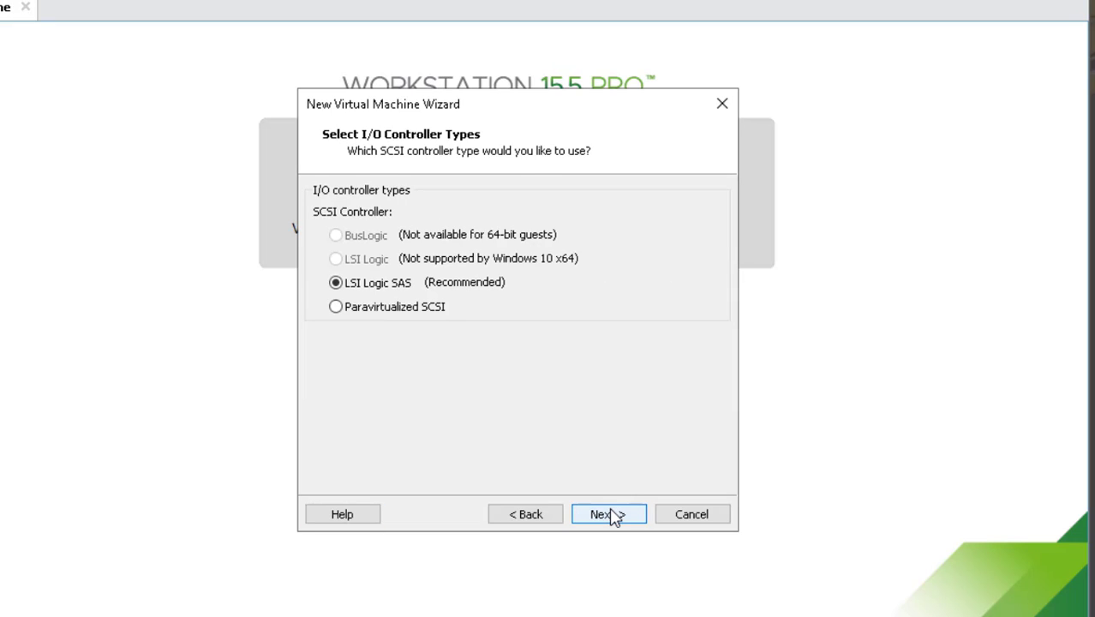
Accept the LSI Logic SAS controller and the creation of a new NVMe virtual disk
click(613, 515)
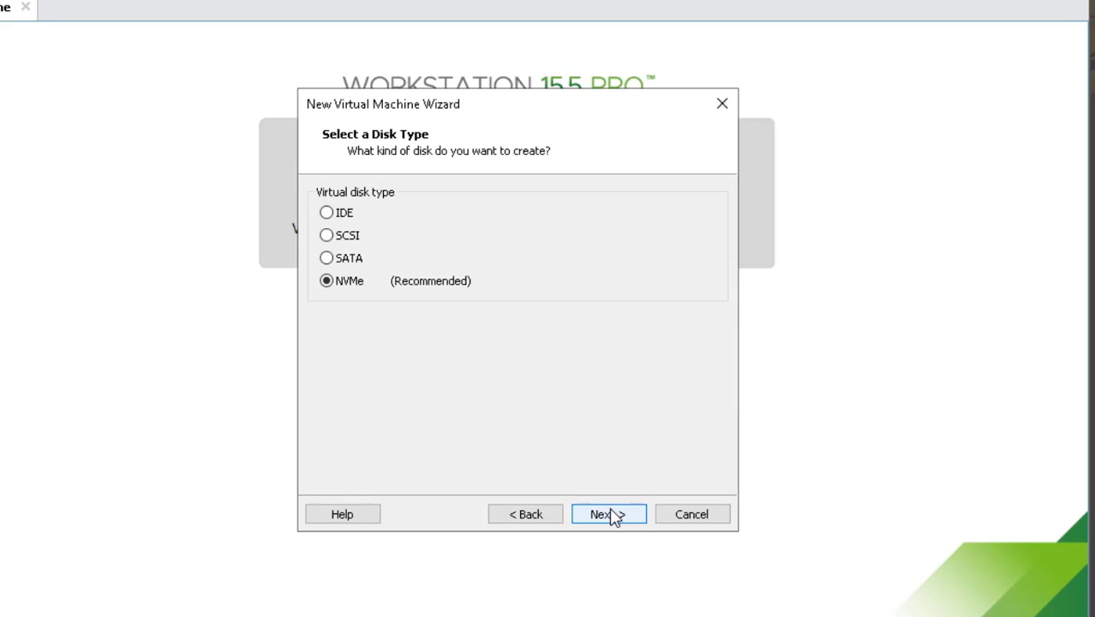
click(613, 514)
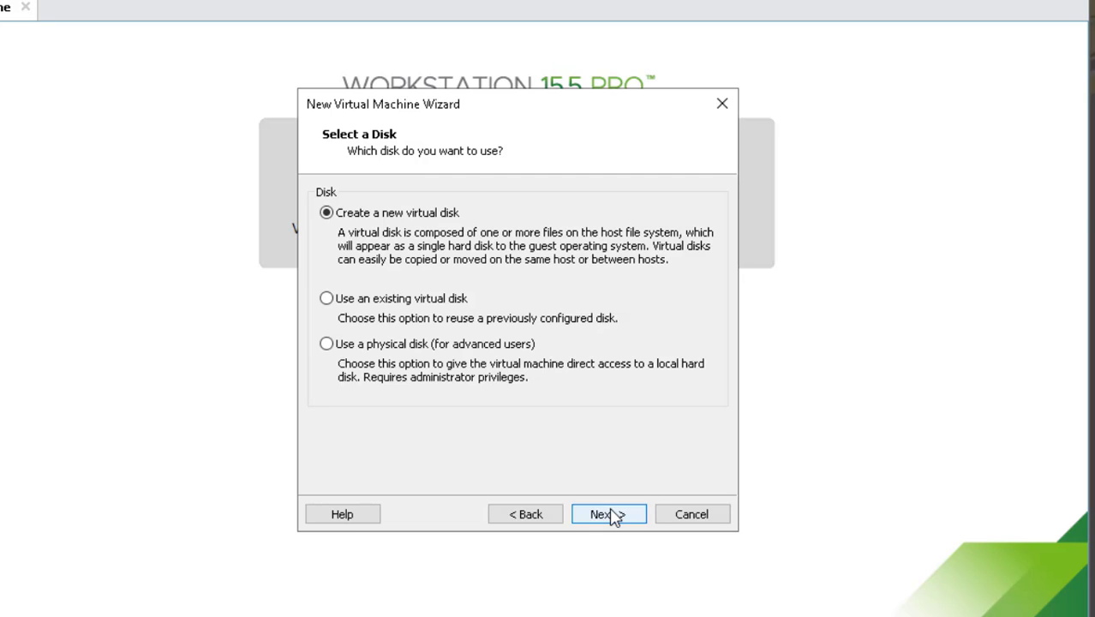
click(614, 514)
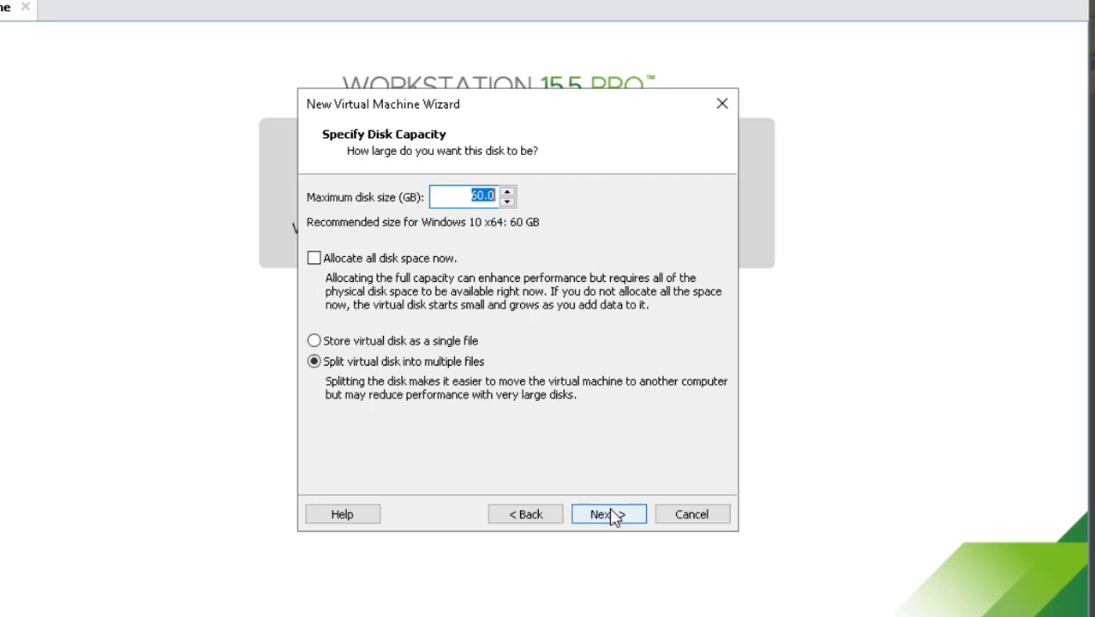
Keep the maximum disk size at 60 GB, store it as a single file, and accept Windows 10 x64.vmdk as the disk file
click(483, 195)
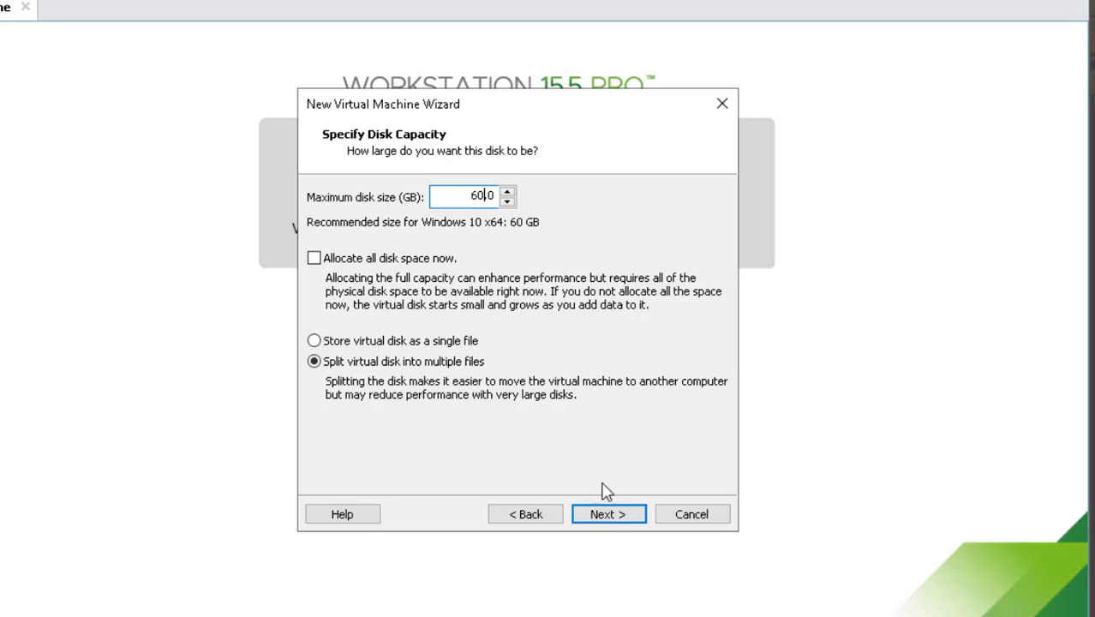
click(429, 342)
click(617, 514)
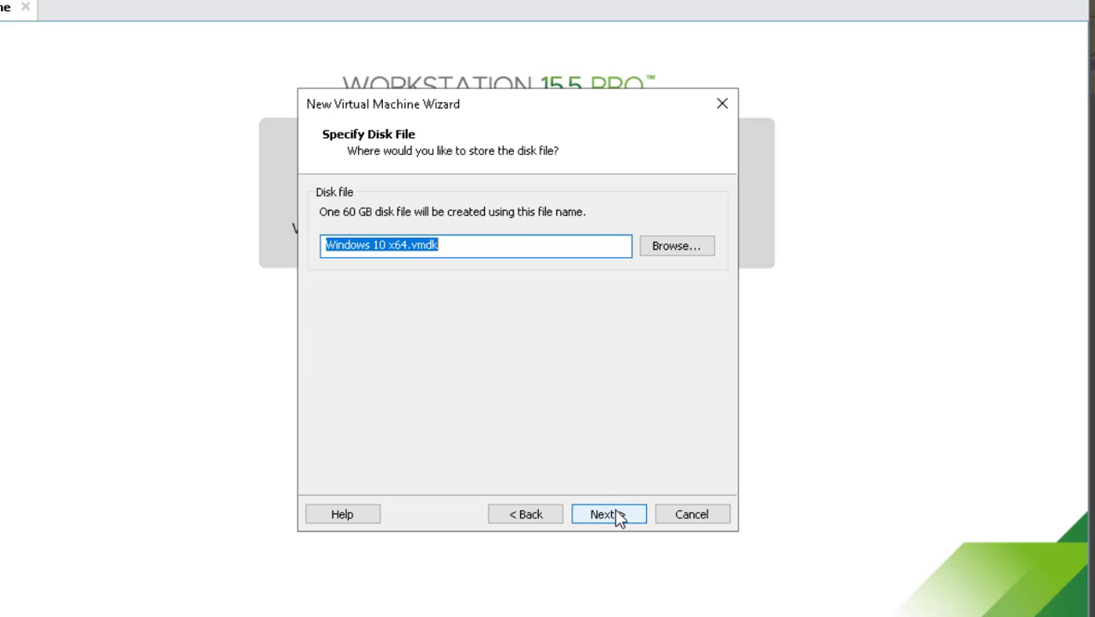
click(617, 514)
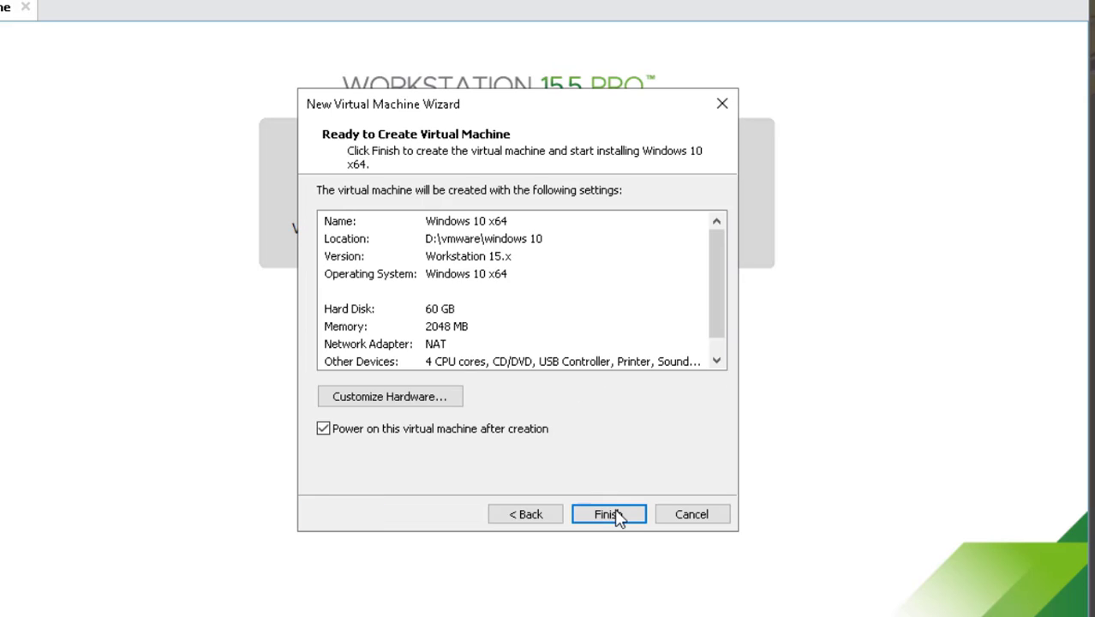
Finish creating the Windows 10 x64 virtual machine, then power it on and boot from the installer disc
click(618, 515)
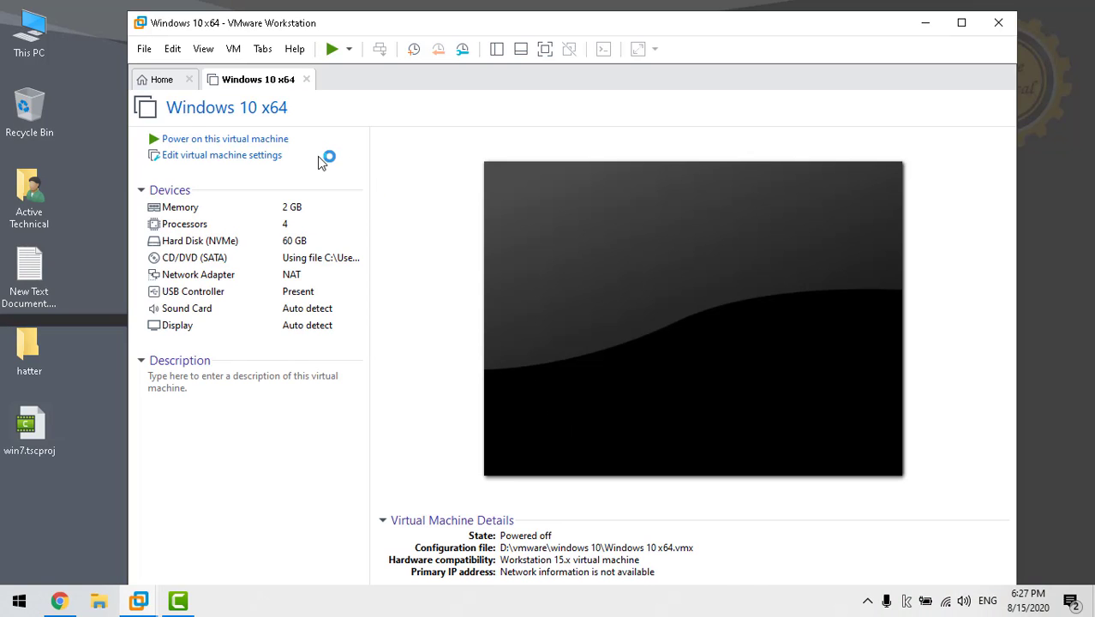
click(257, 139)
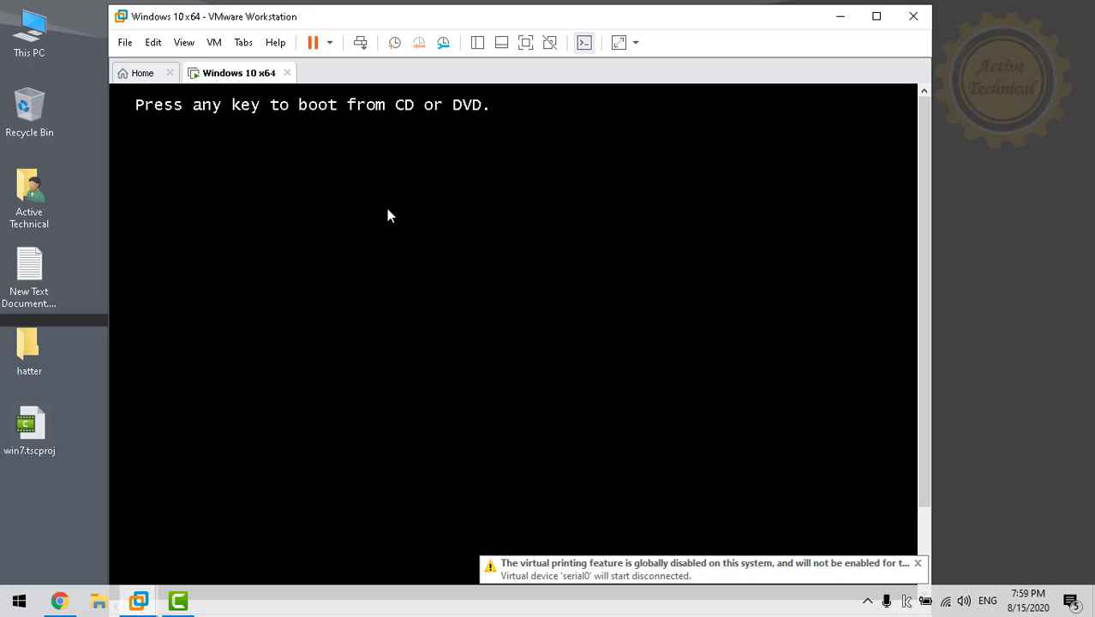
key(Return)
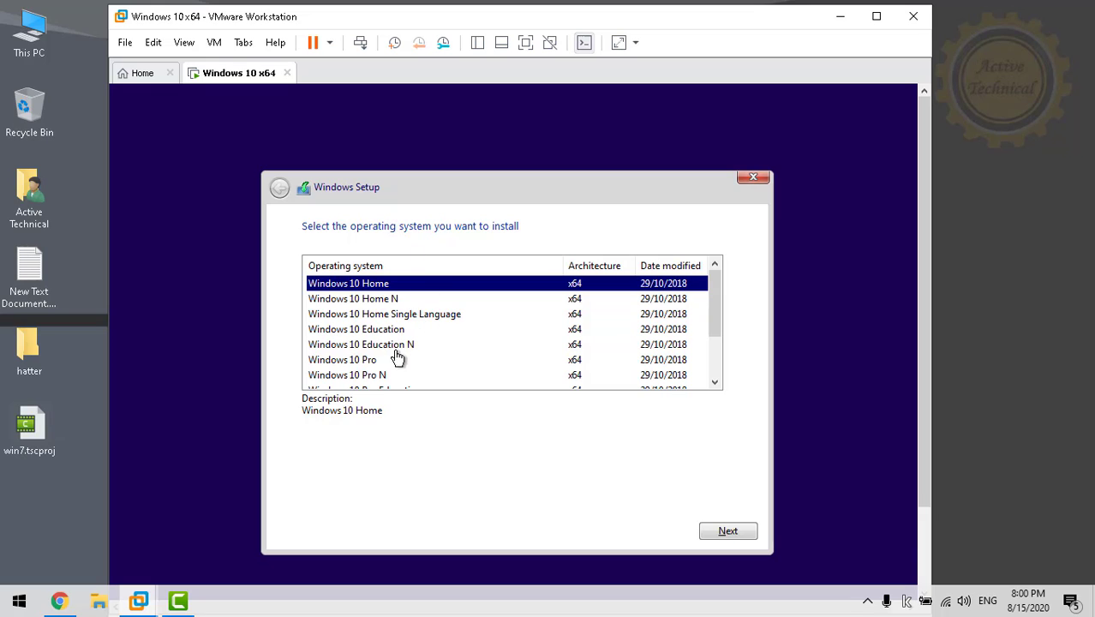
Choose Windows 10 Pro as the operating system to install and proceed with Windows Setup
click(362, 364)
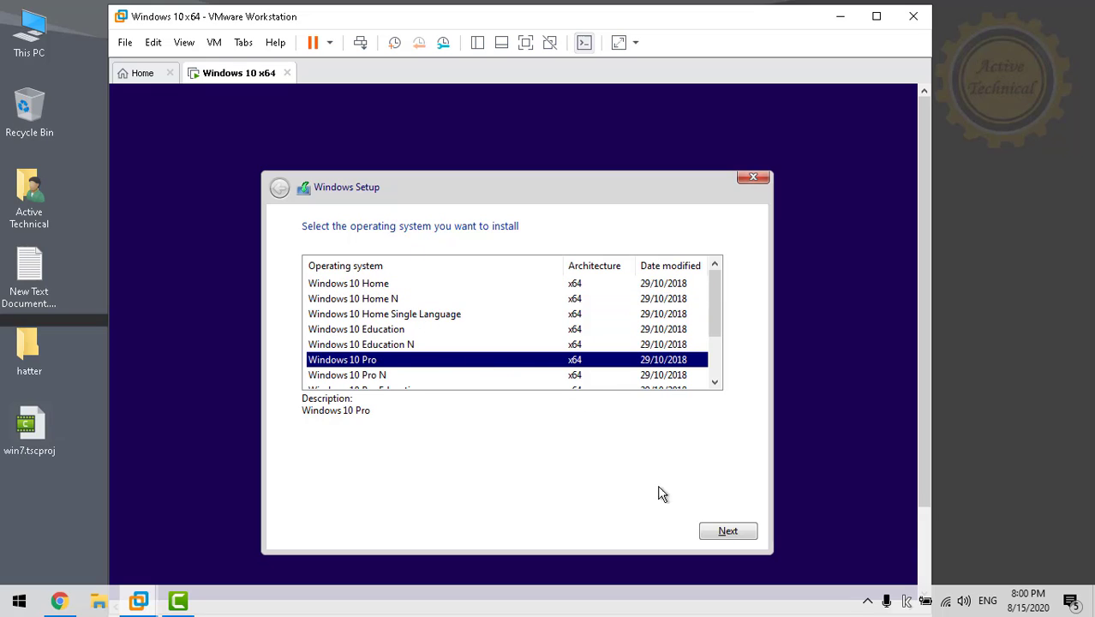
click(708, 532)
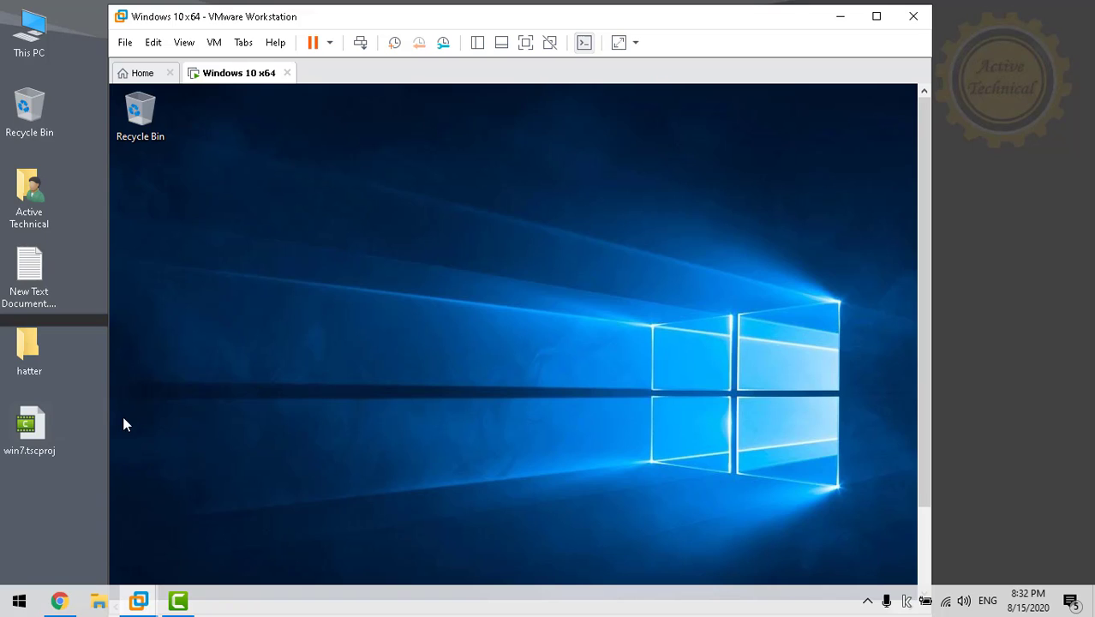
right_click(367, 225)
click(426, 274)
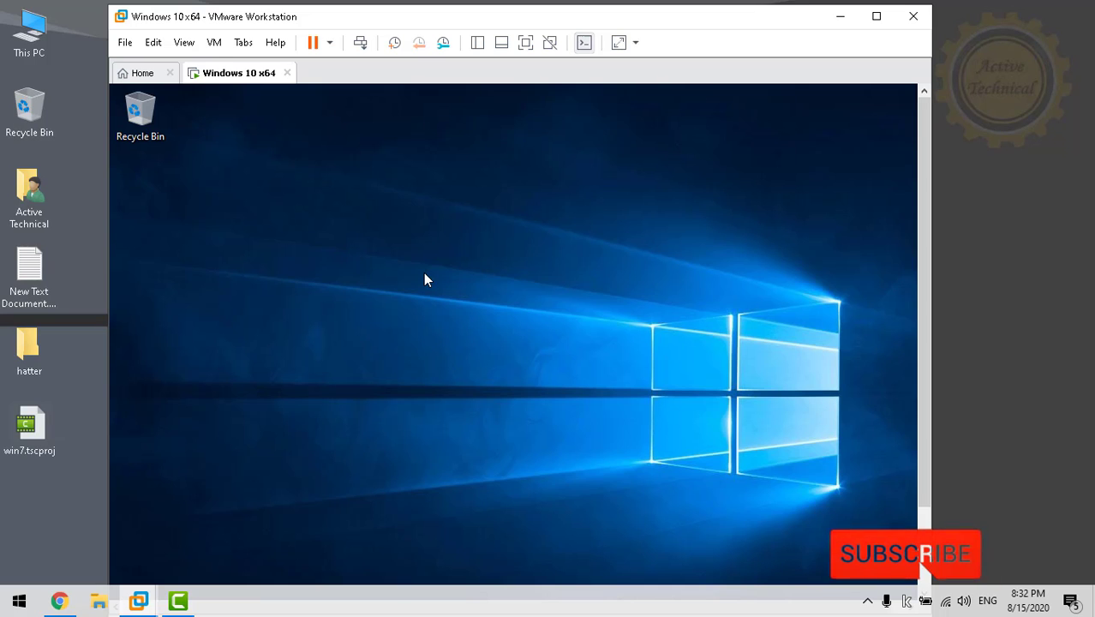
right_click(425, 278)
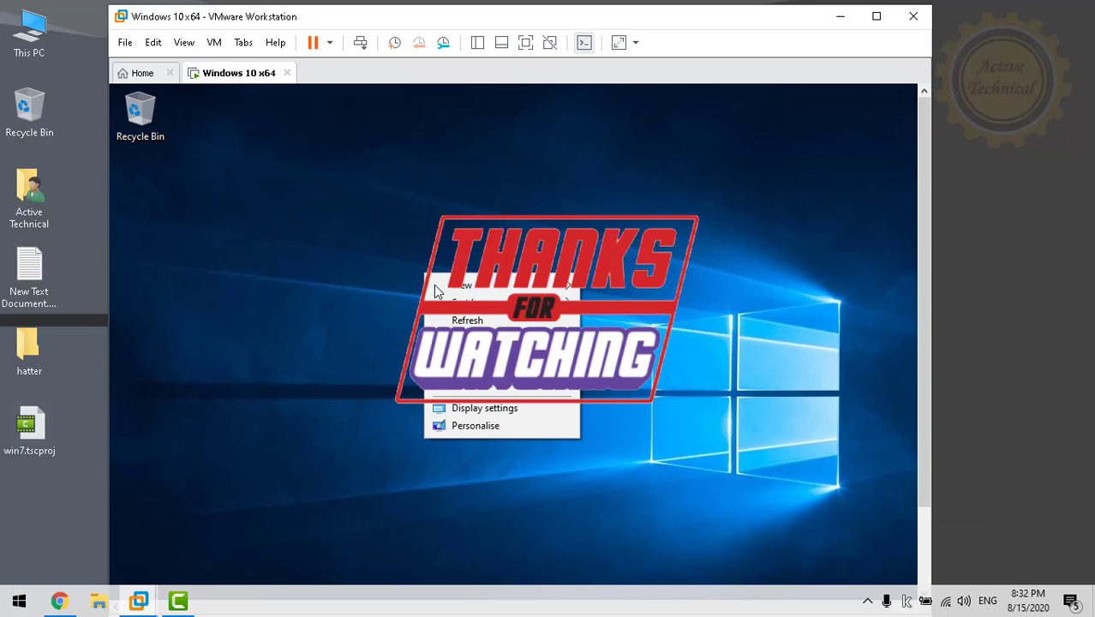